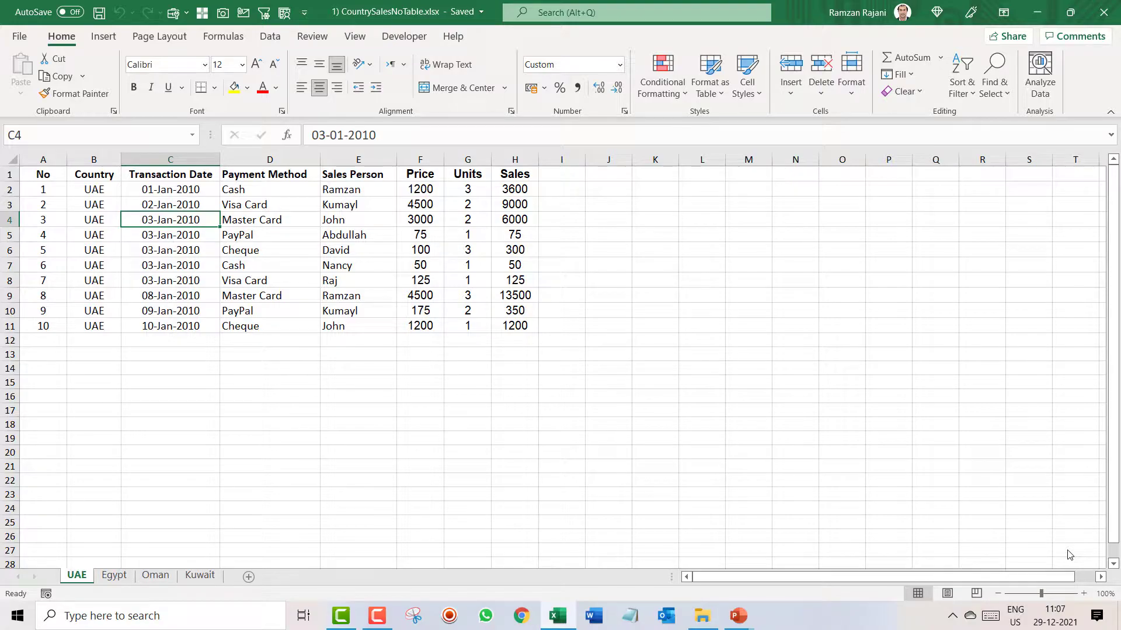
Look over the Egypt, Oman and Kuwait sheets, then return to a cell in the UAE data.
left_click(115, 576)
left_click(155, 576)
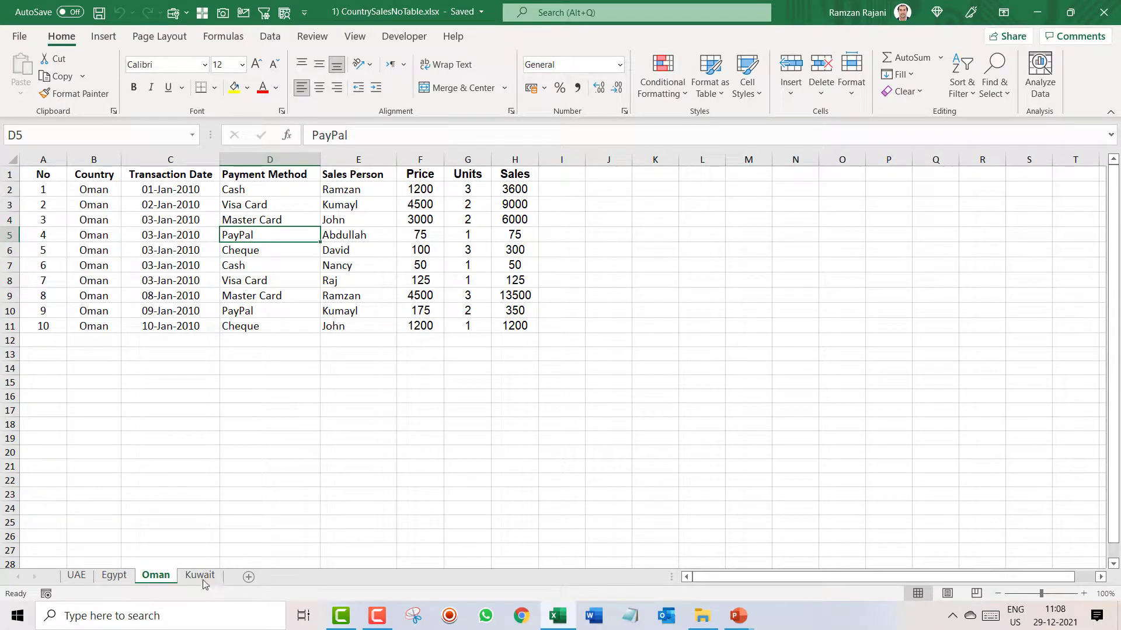
left_click(199, 577)
left_click(75, 576)
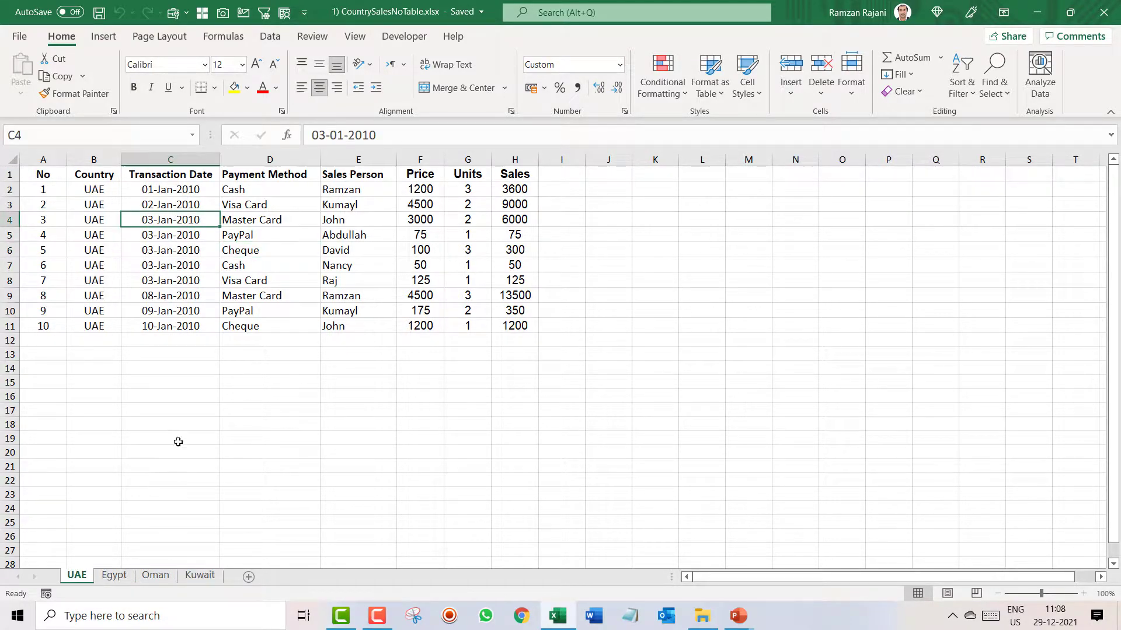
left_click(256, 235)
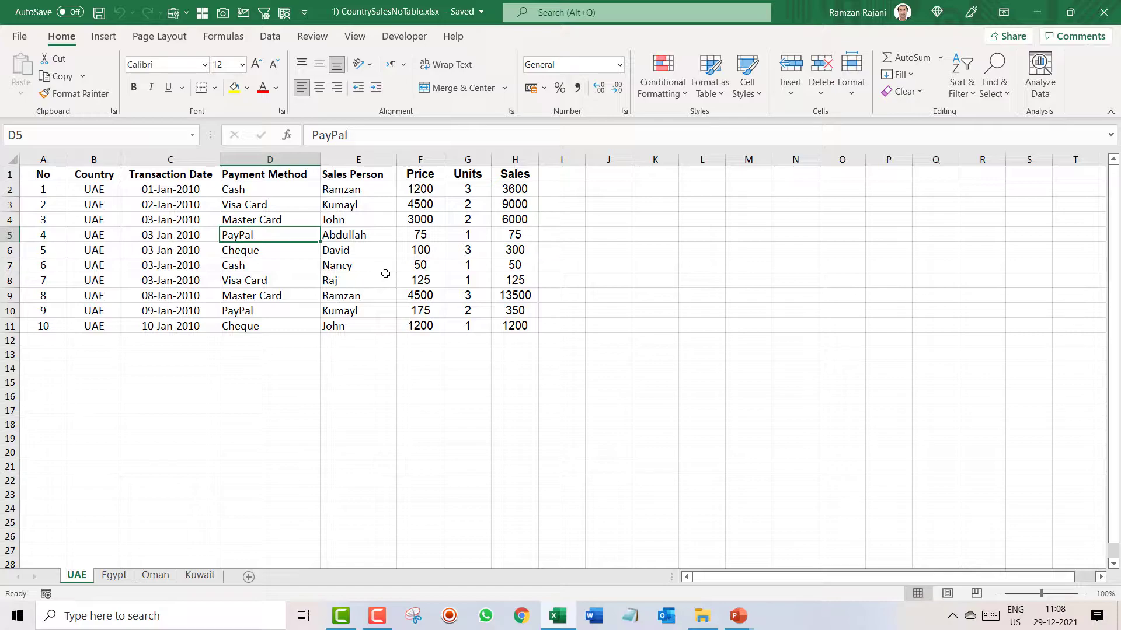
left_click(278, 219)
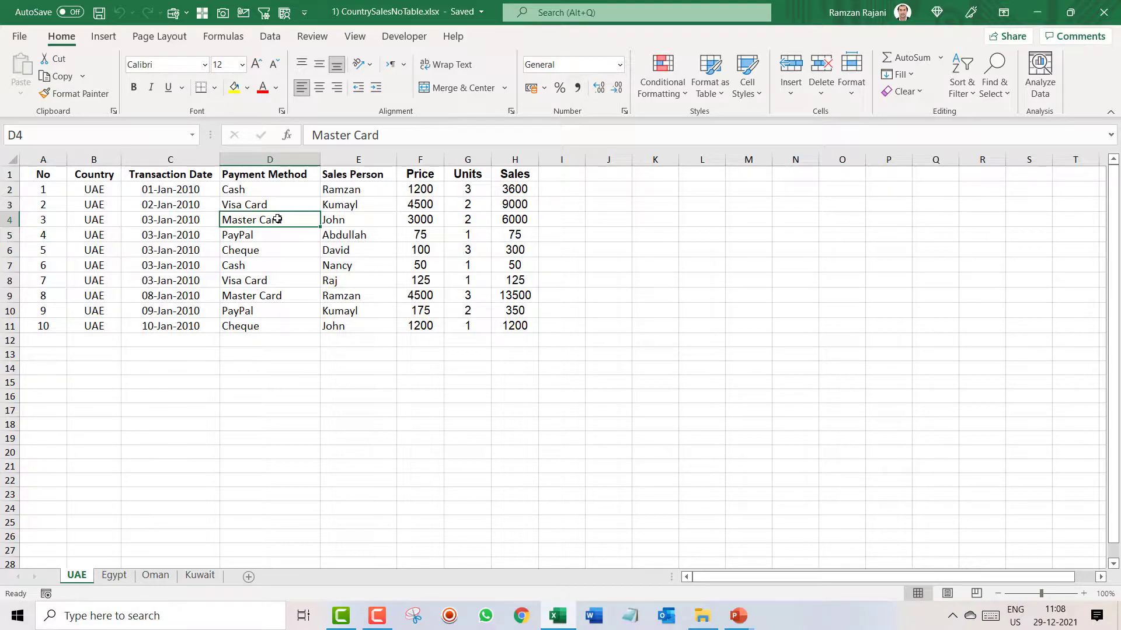
Turn the UAE range A1:H11 into a table named UAE_Data and switch to the Egypt sheet.
key("ctrl+t")
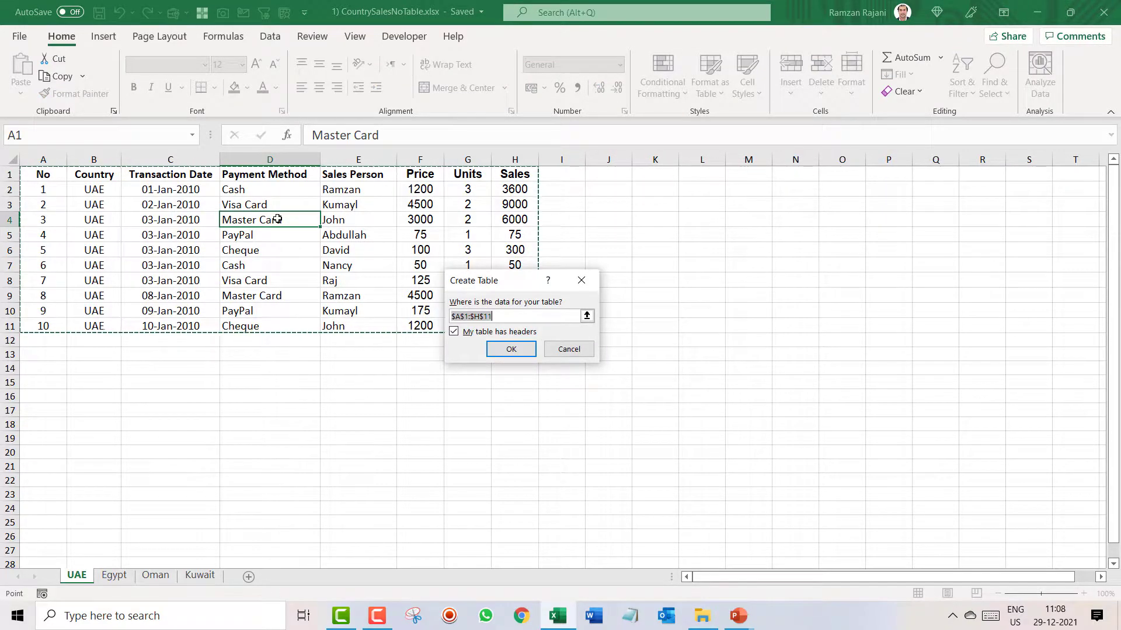
left_click(510, 349)
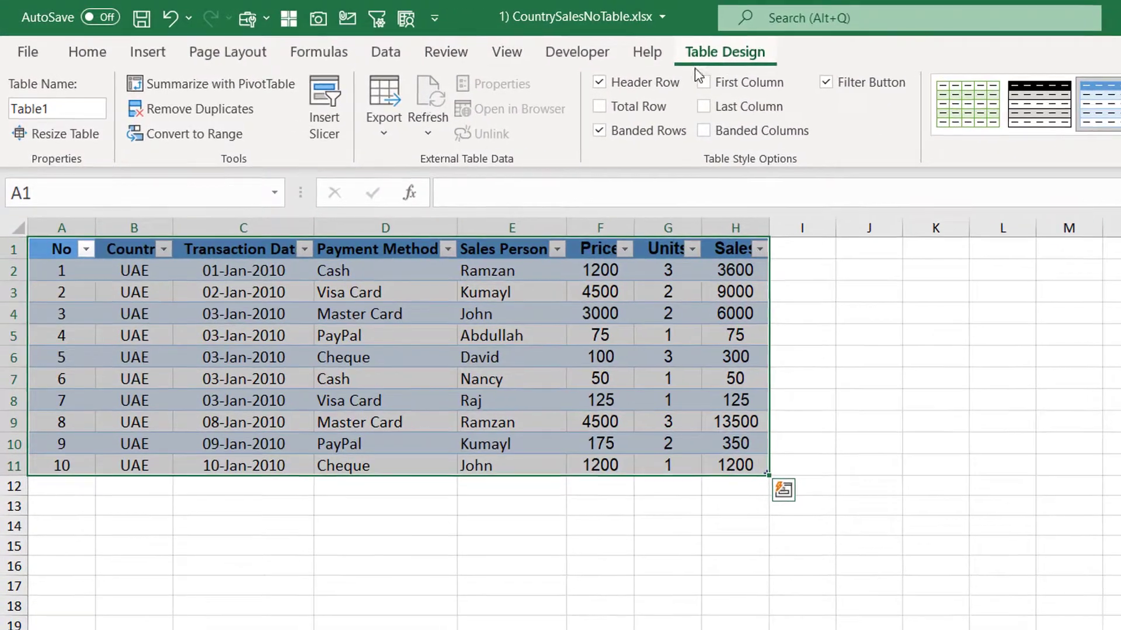
left_click(23, 109)
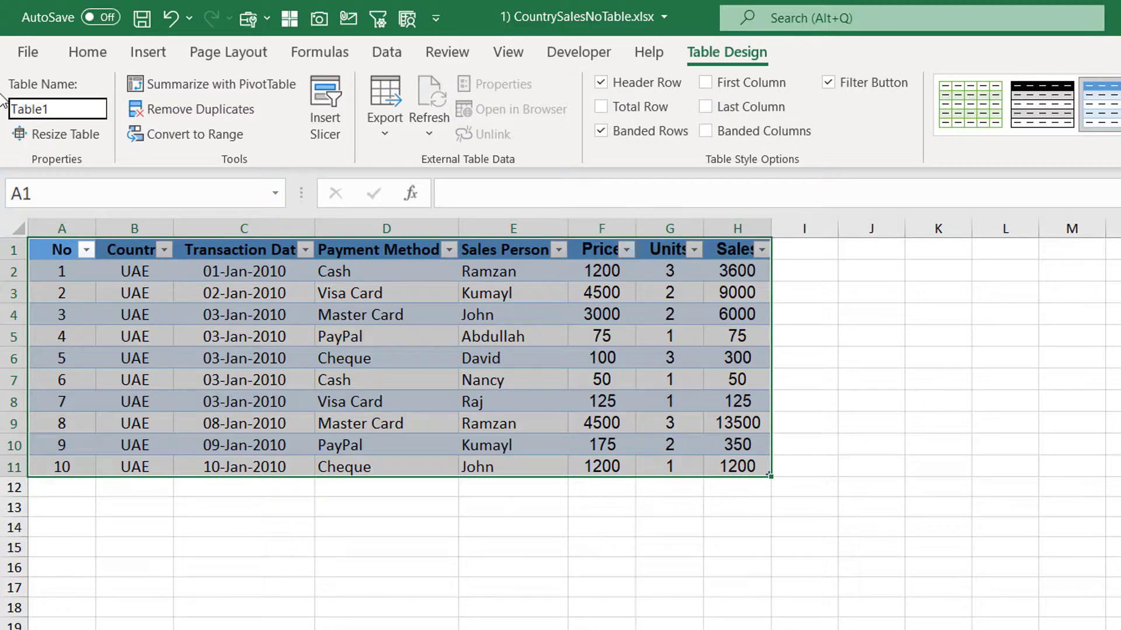
key("ctrl+a")
type("UAE_Data")
key("shift+Left")
key("shift+Left")
key("shift+Left")
key("shift+Left")
key("shift+Left")
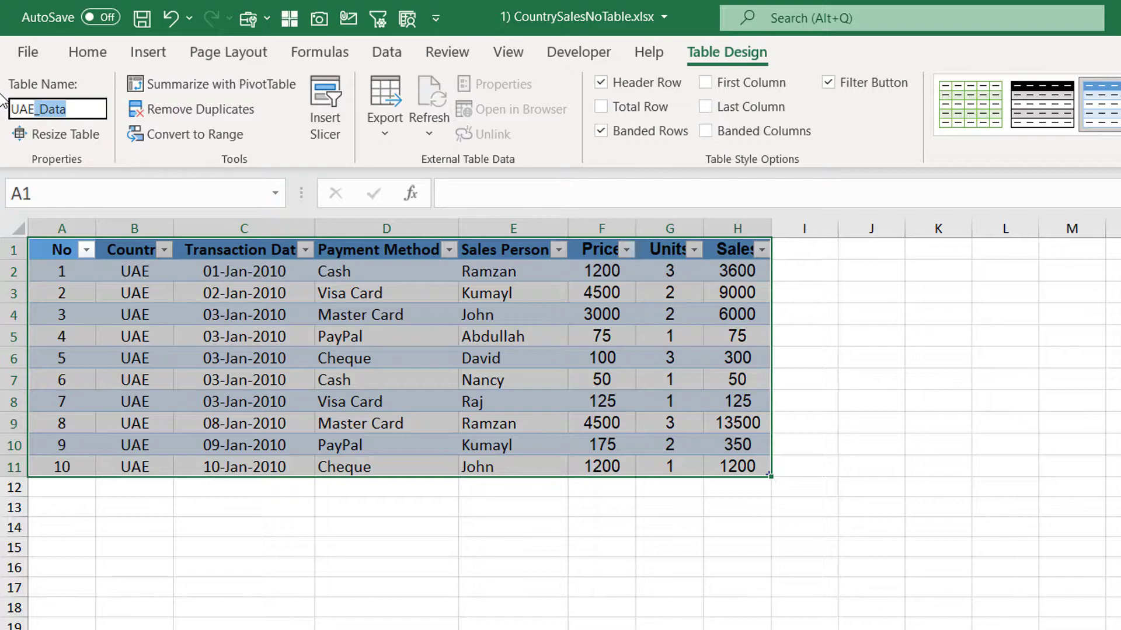
key("Right")
key("Return")
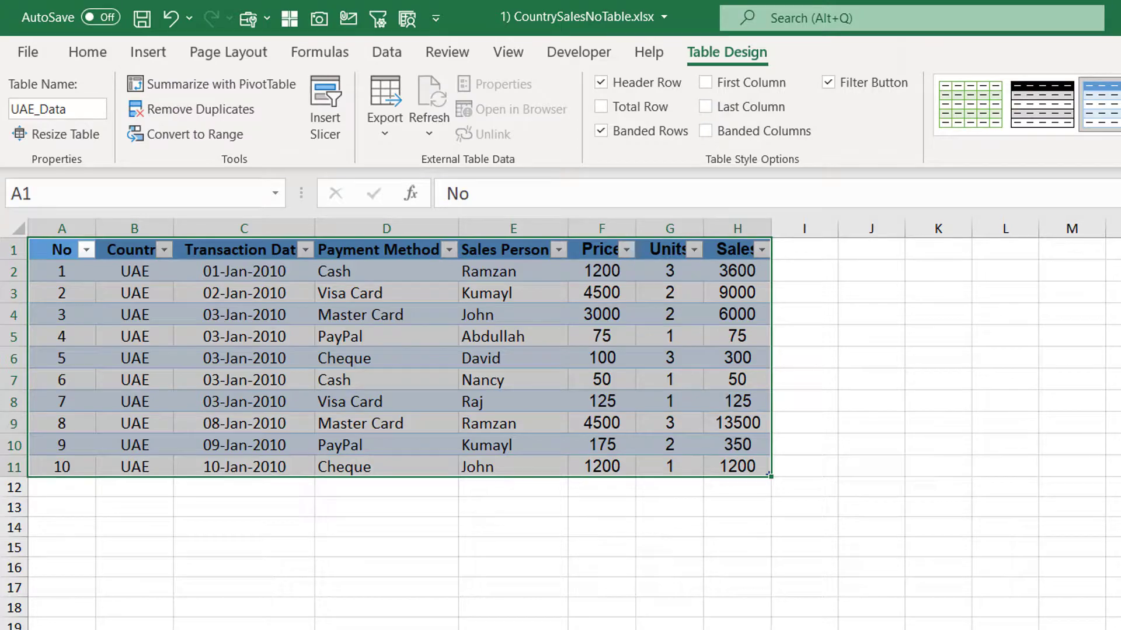
key("ctrl+Page_Up")
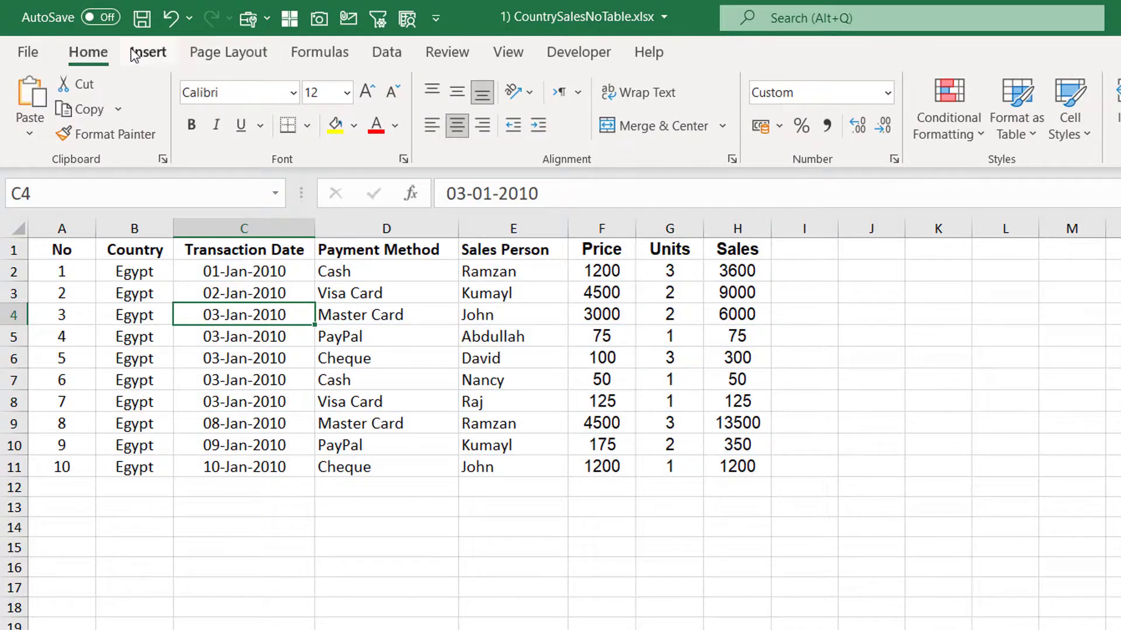
Insert a table from the Egypt data, name it Egypt_Data, and switch to the Oman sheet.
left_click(148, 54)
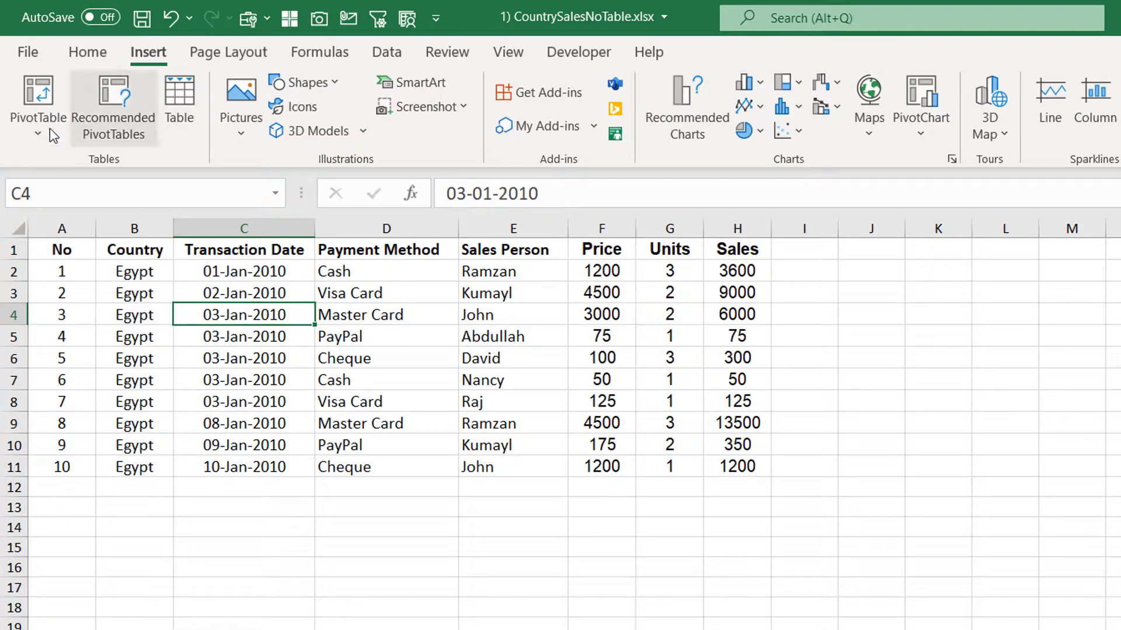
left_click(179, 120)
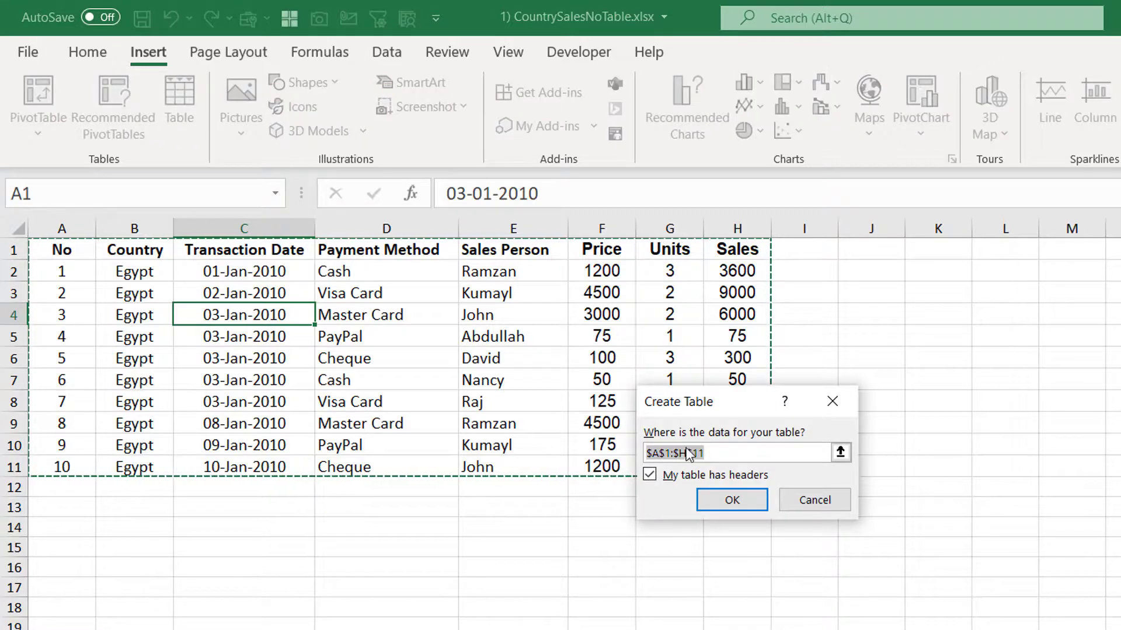
left_click(732, 500)
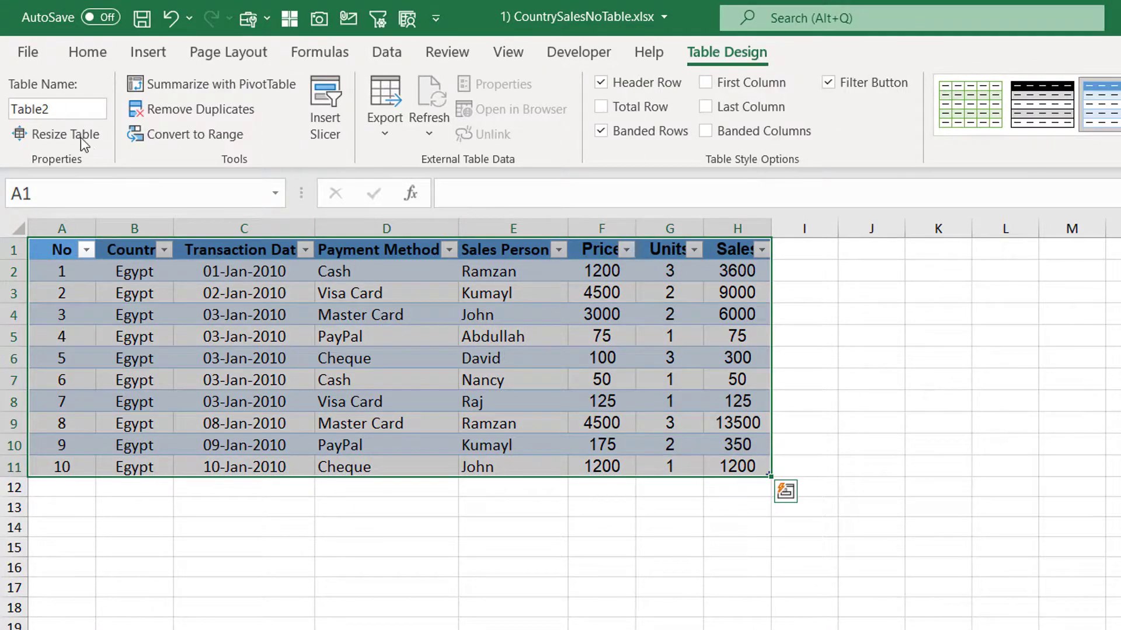
left_click(70, 113)
type("Eg")
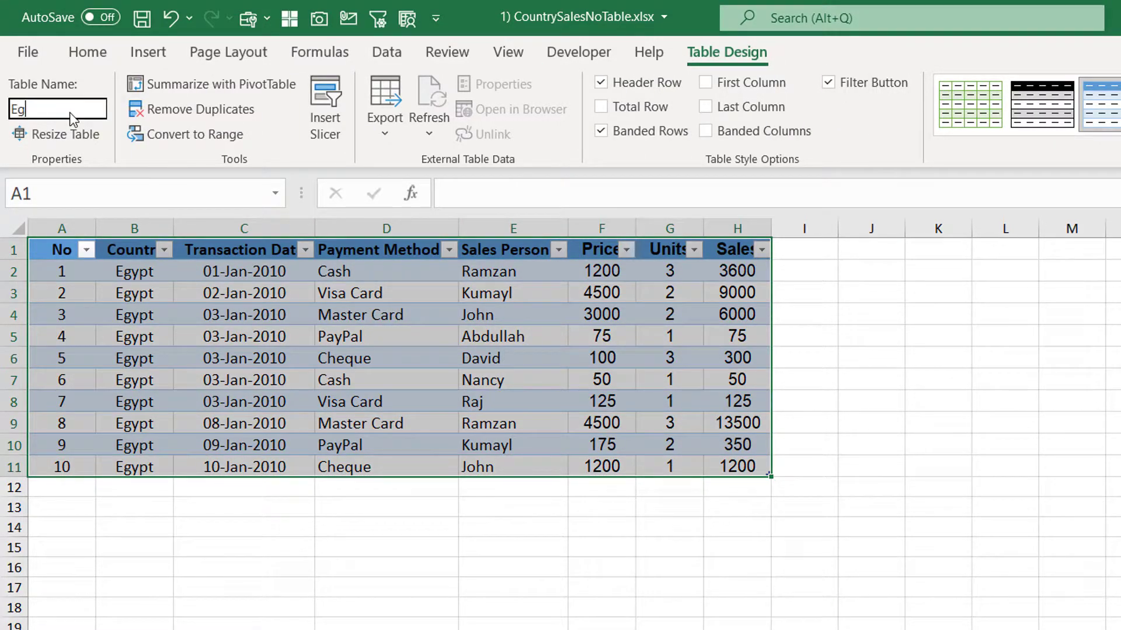
type("ypt_Data")
key("Return")
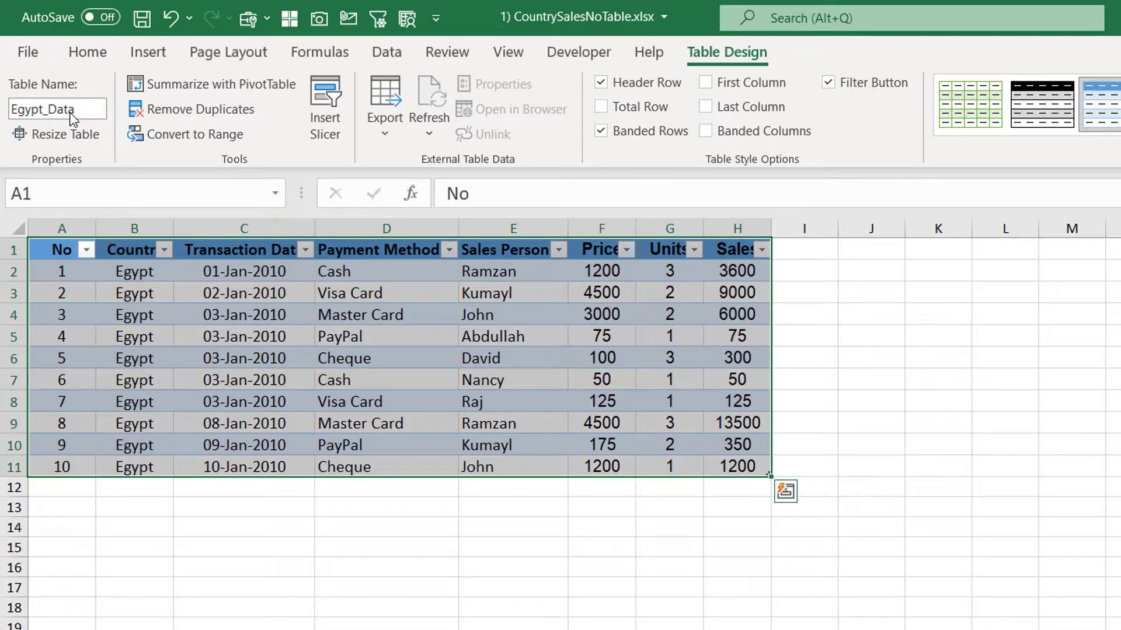
key("ctrl+Page_Down")
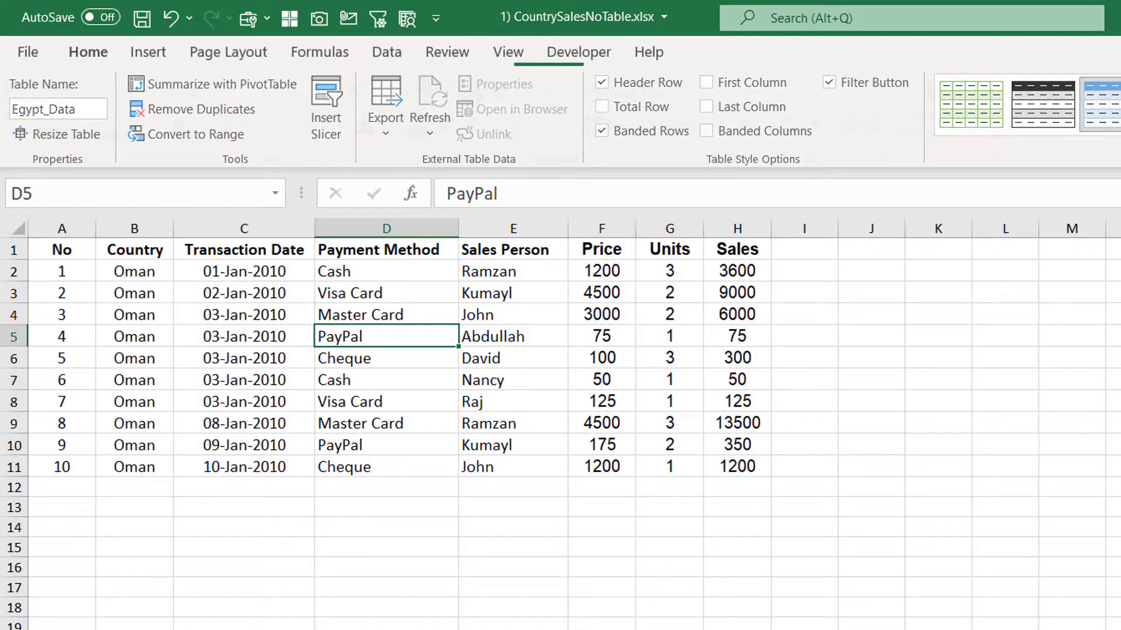
Insert a table from the Oman data and rename it from Table3 to Oman_Data.
left_click(138, 56)
left_click(185, 109)
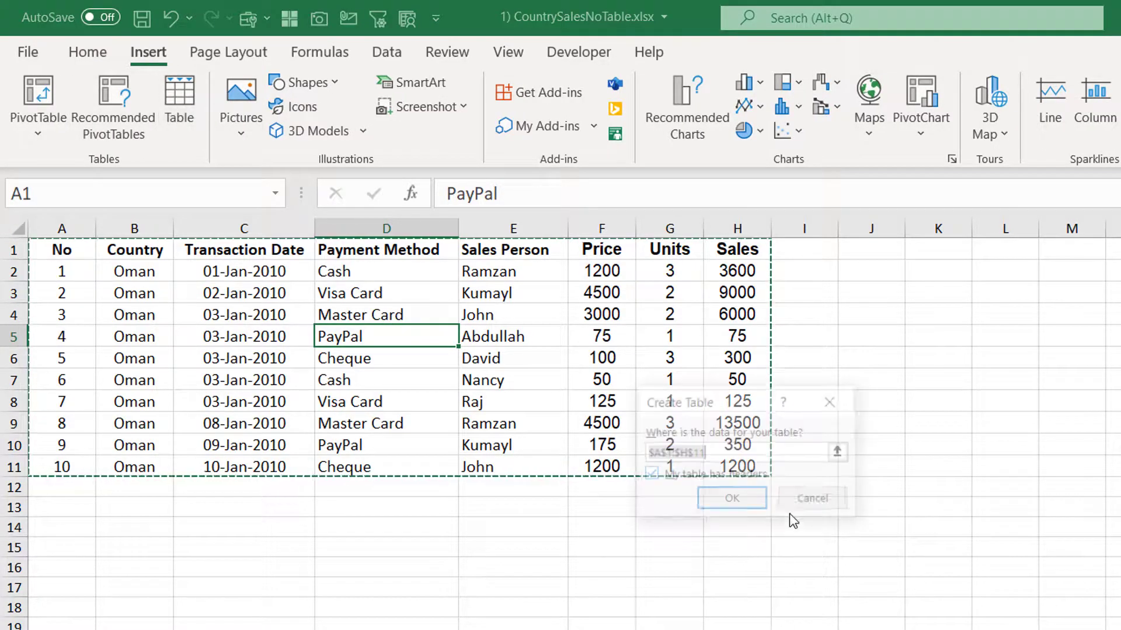
left_click(748, 500)
left_click(75, 111)
type("Oman_Data")
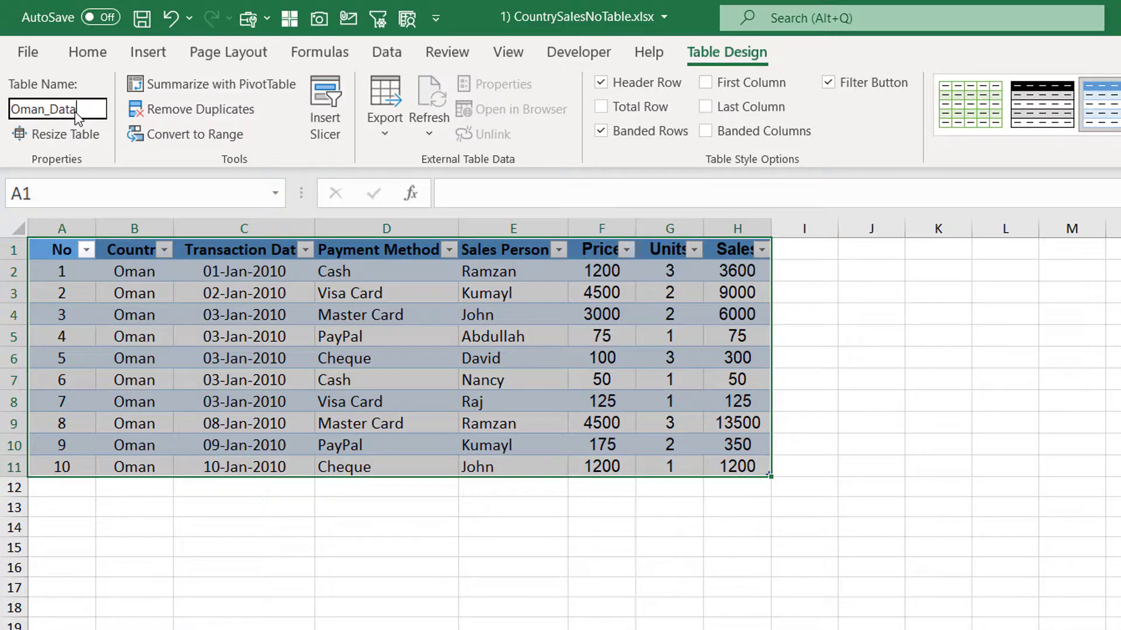
key("Return")
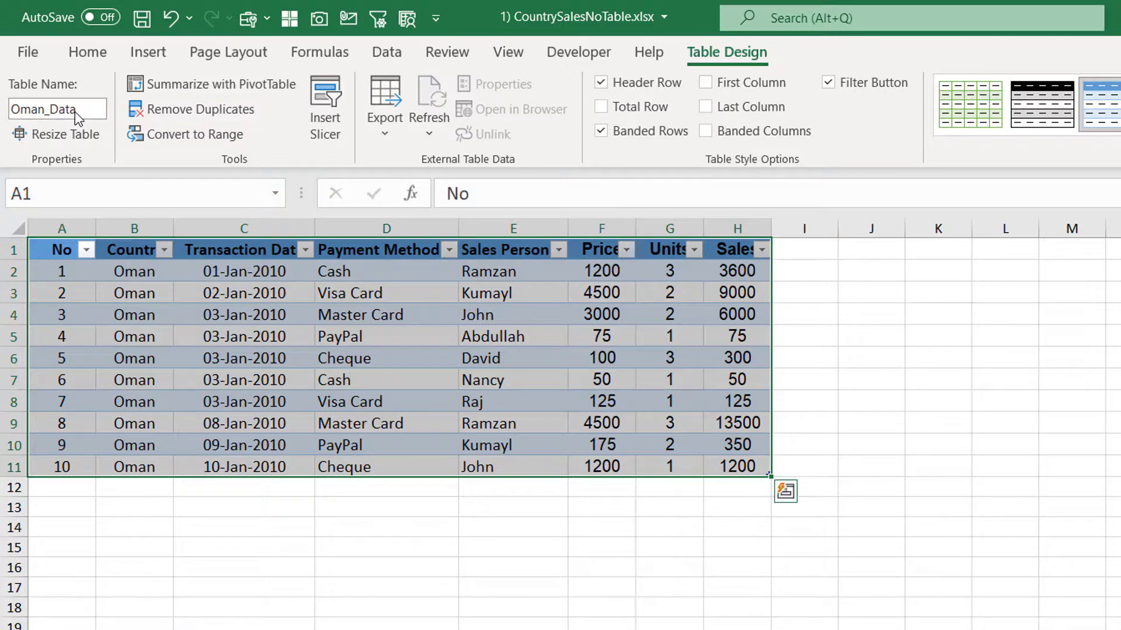
On the Kuwait sheet, convert the data into a table named Kuwait_Data.
key("ctrl+Page_Down")
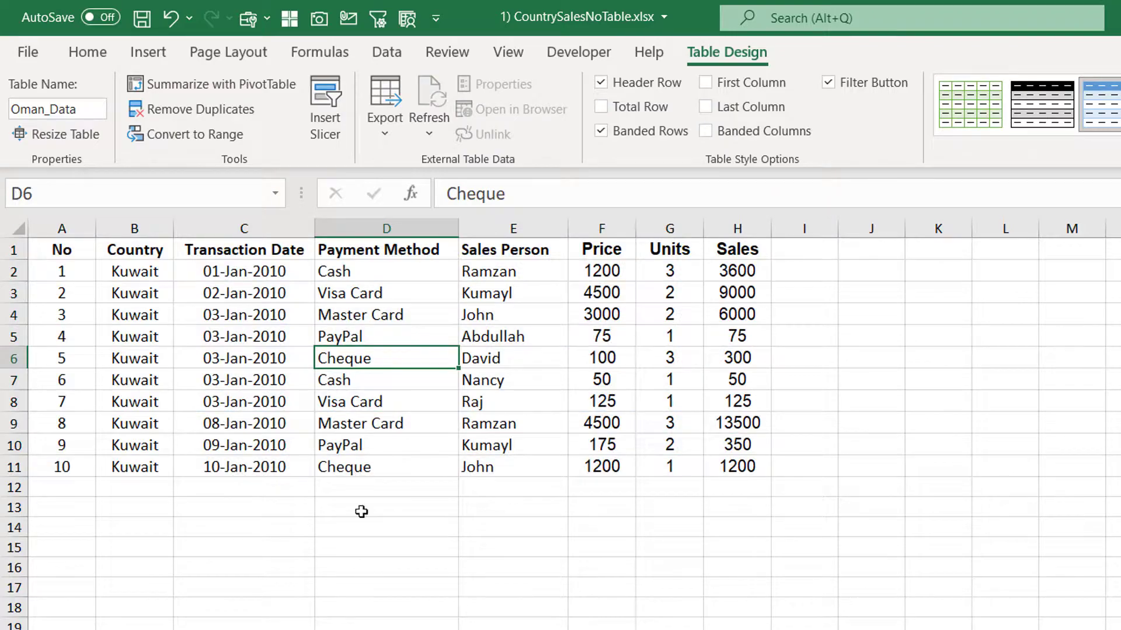
key("ctrl+t")
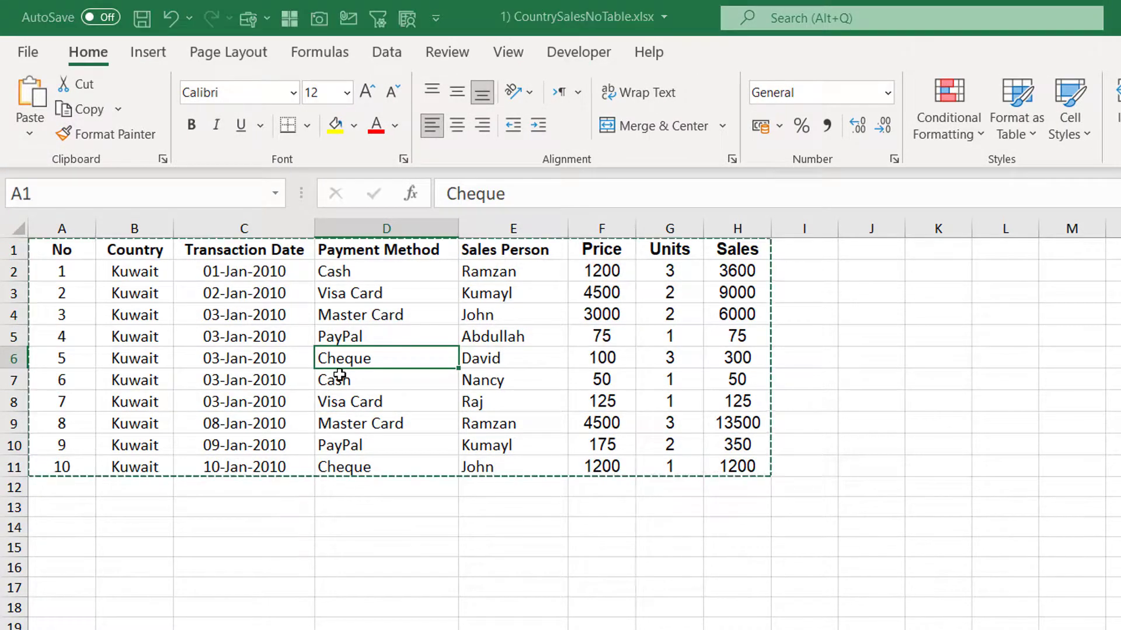
key("Return")
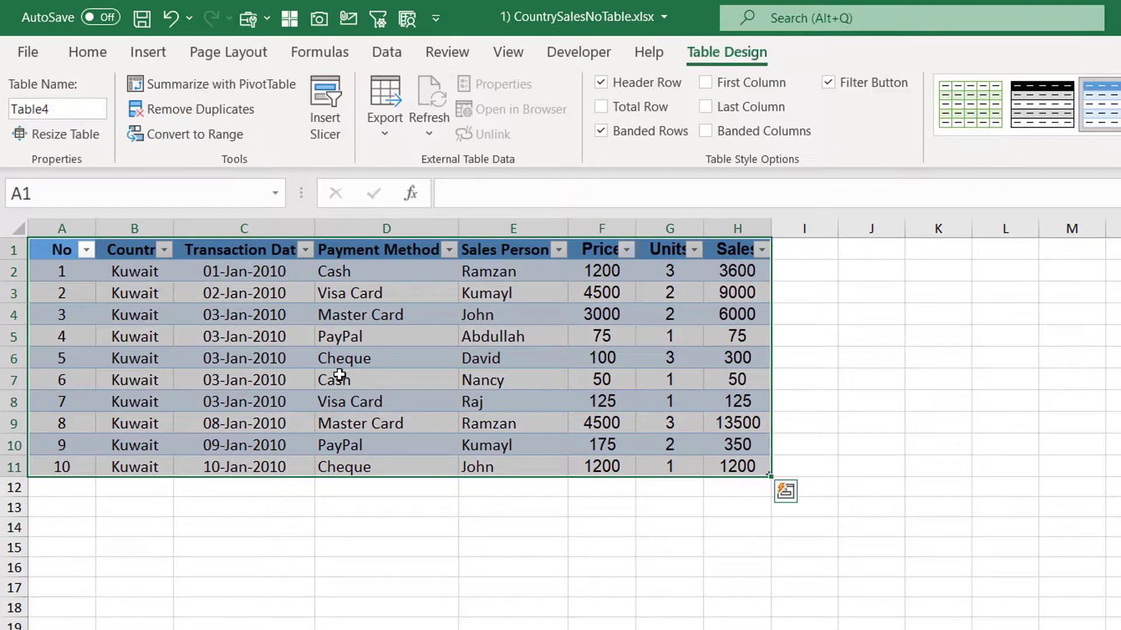
left_click(67, 108)
type("Kuwait_Data")
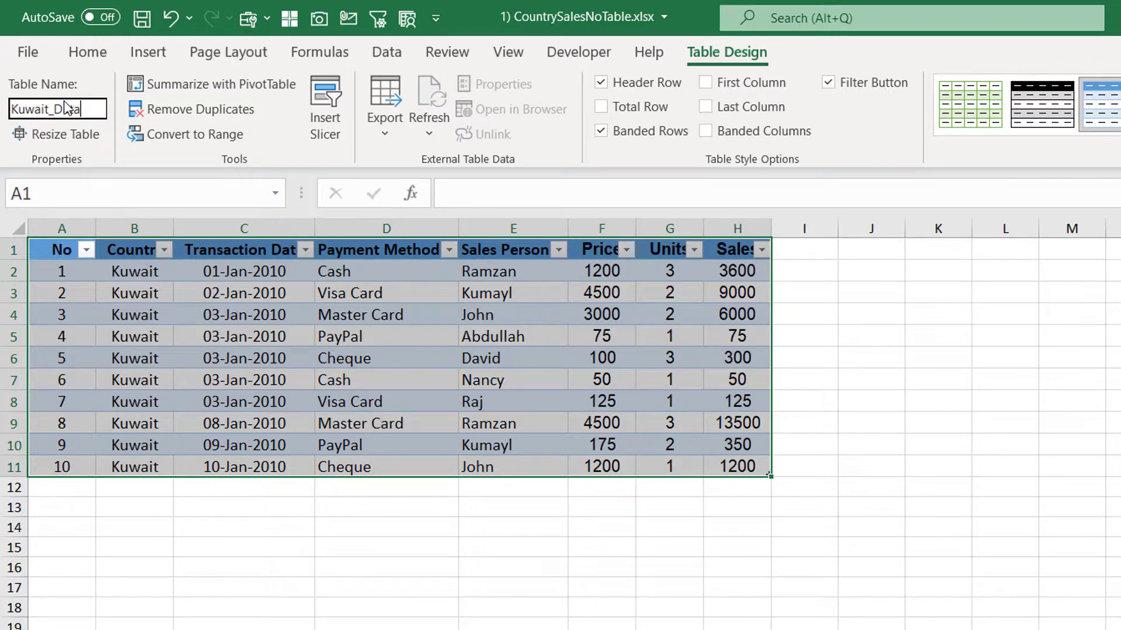
key("Return")
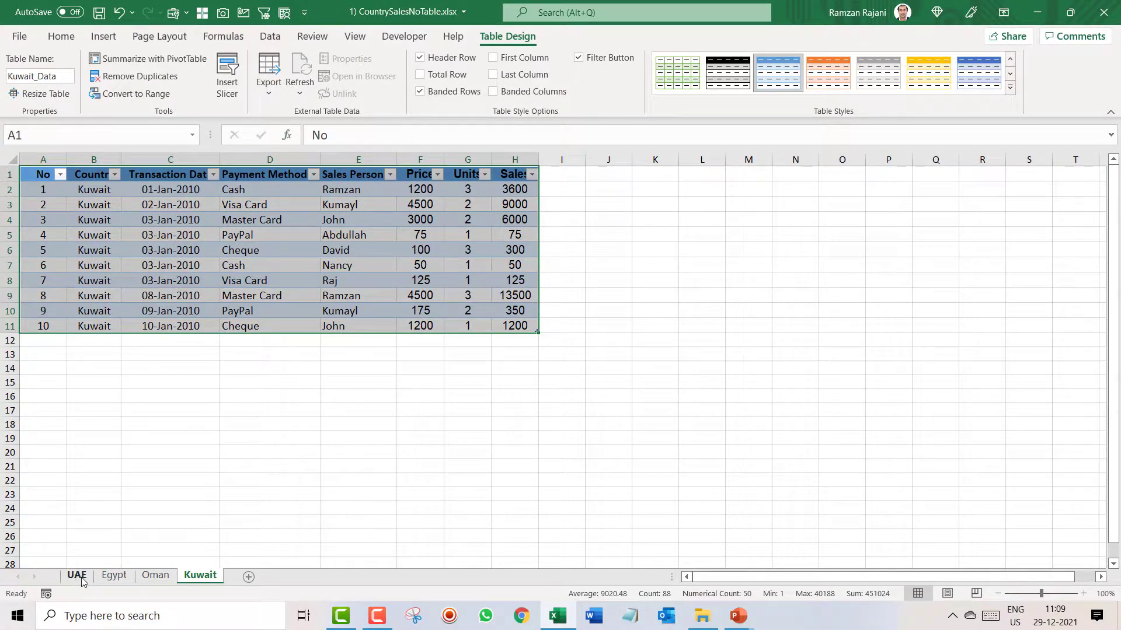
Go back to the UAE sheet and click cell D4 to clear the table selection.
left_click(76, 575)
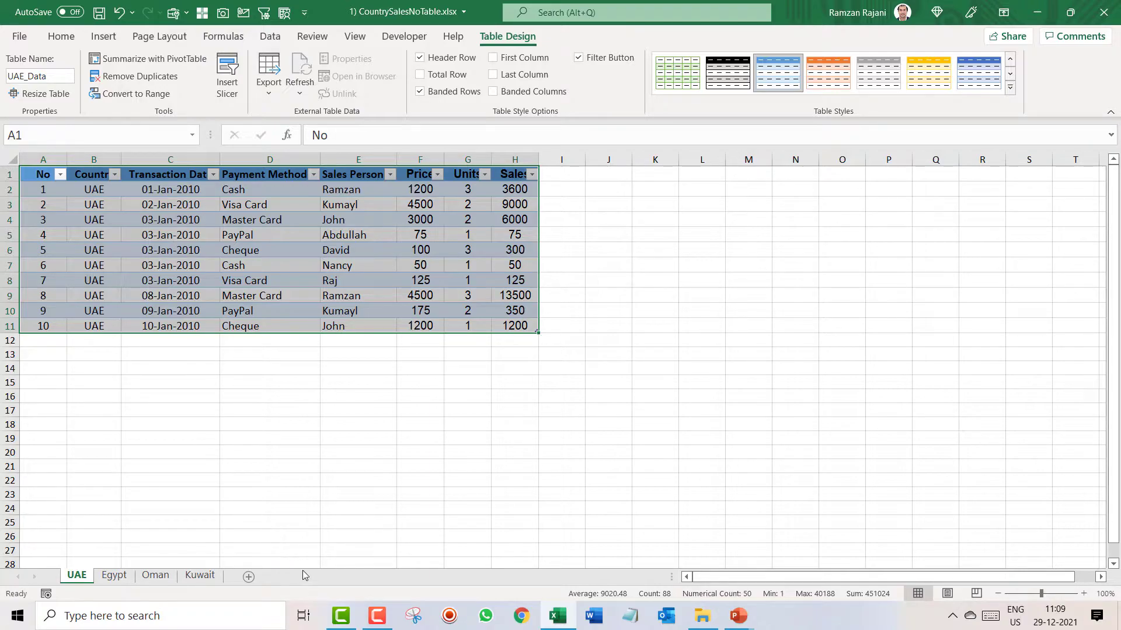
left_click(262, 216)
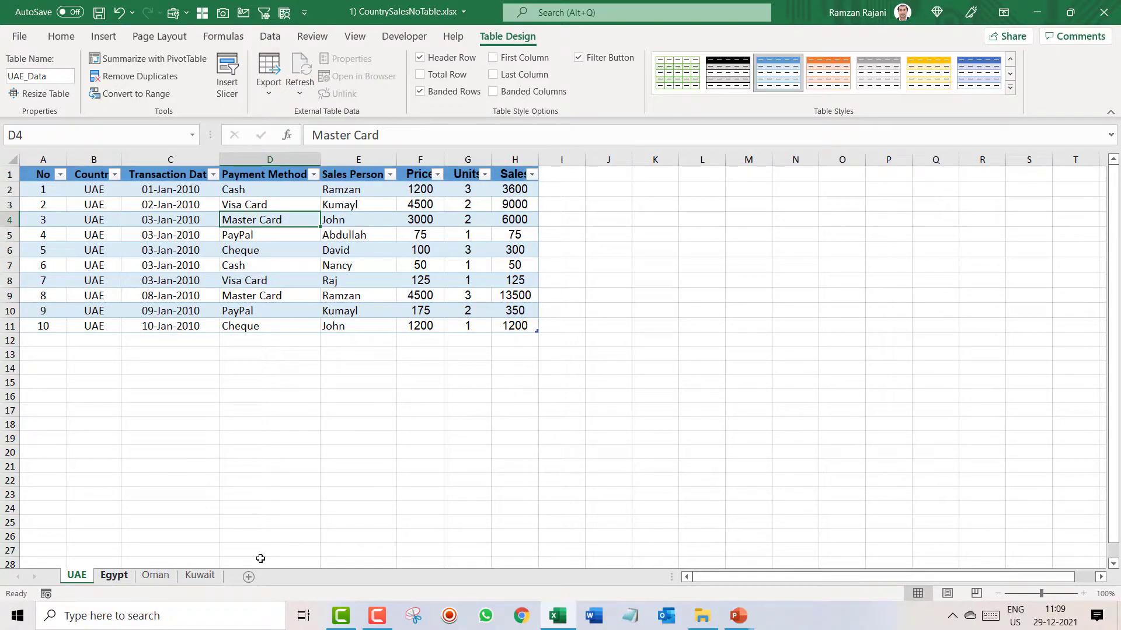
From Data > Get Data > From Other Sources, create a new blank query.
left_click(273, 39)
left_click(272, 205)
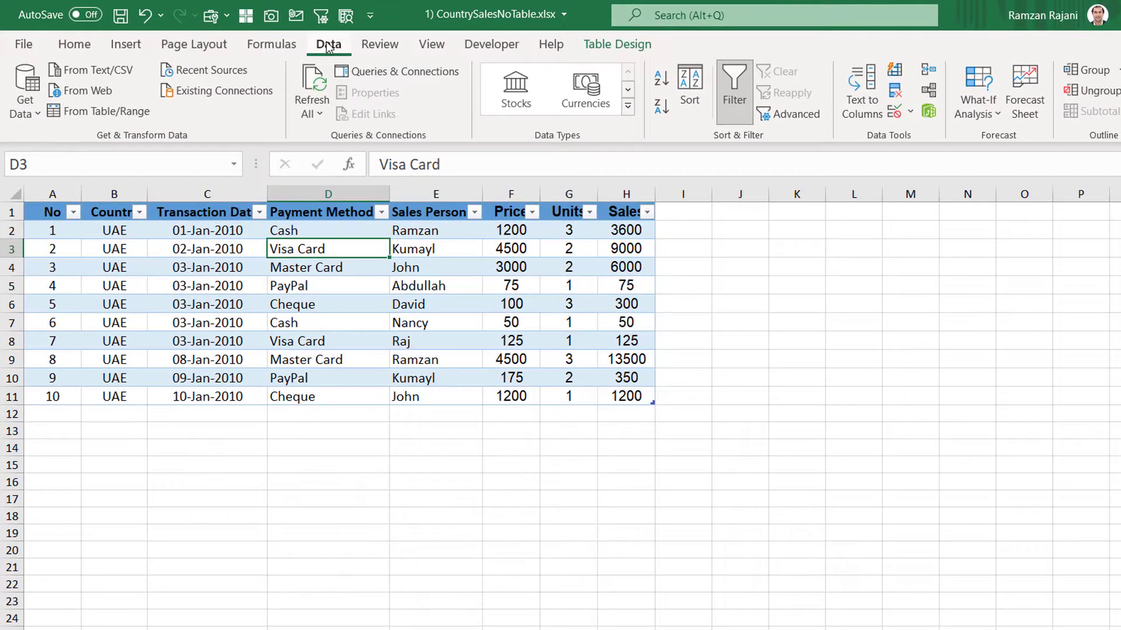
left_click(28, 113)
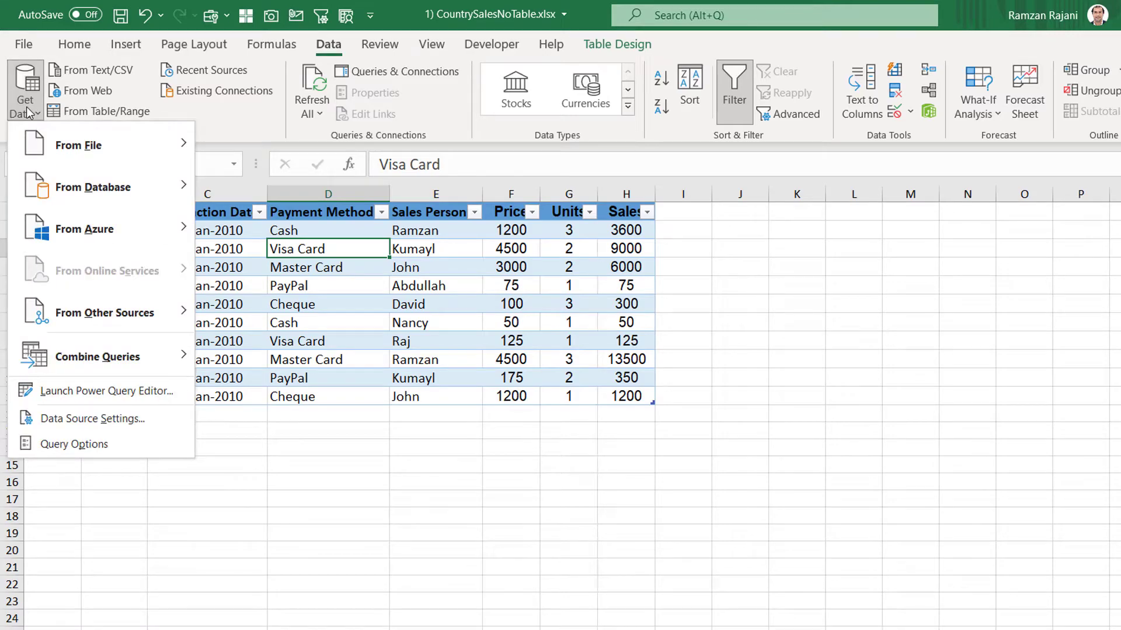
mouse_move(168, 316)
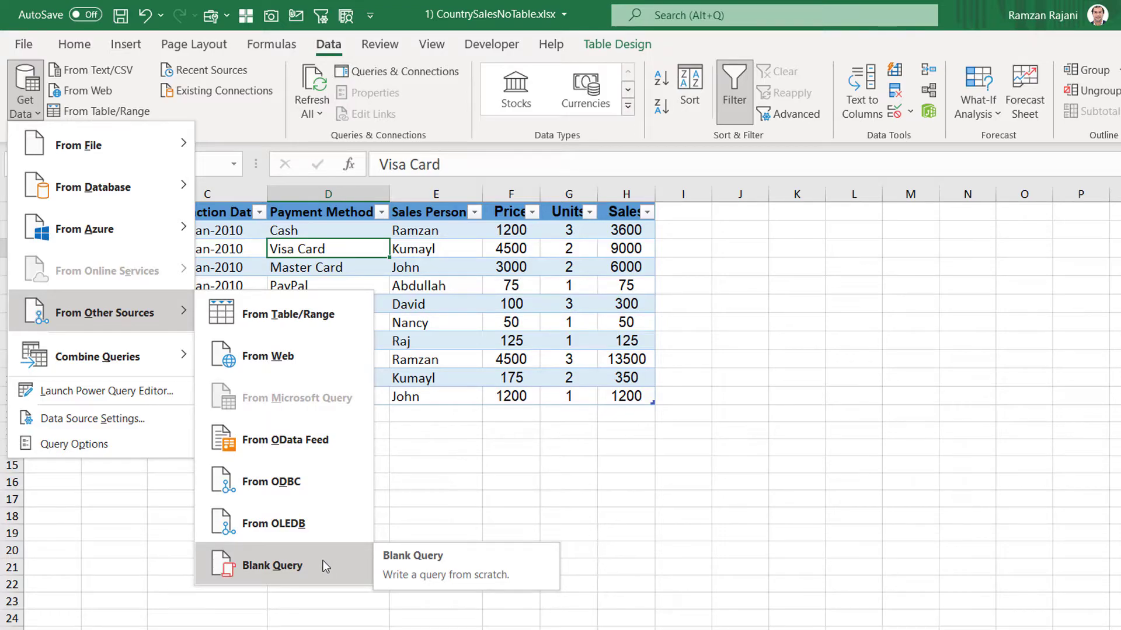
left_click(272, 566)
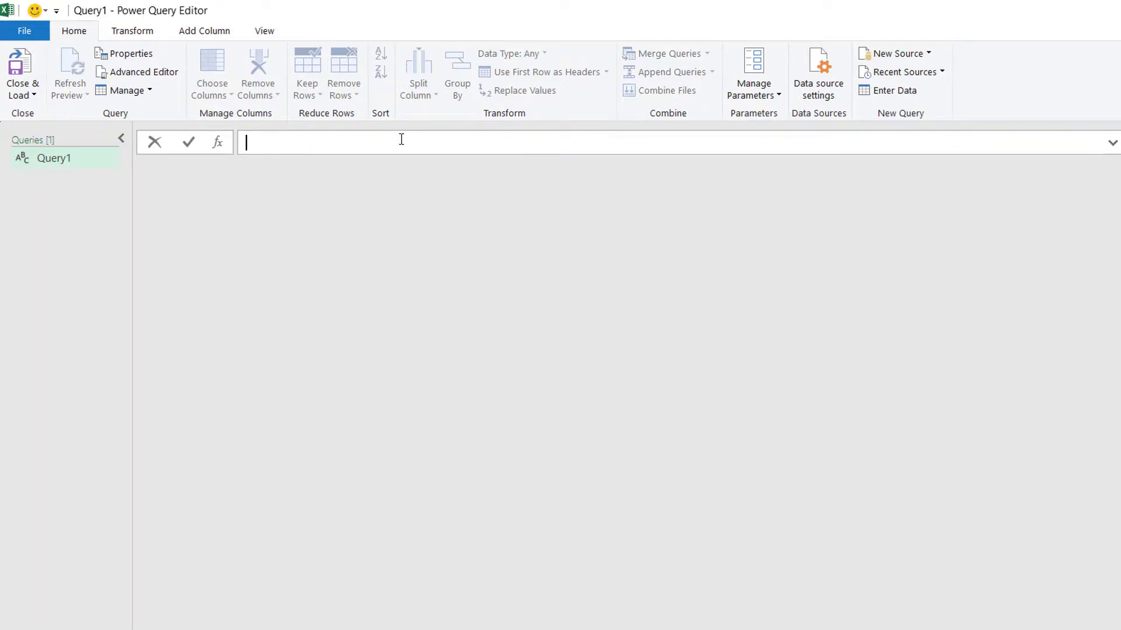
Start Query1's source formula with an equals sign in the formula bar.
type("=")
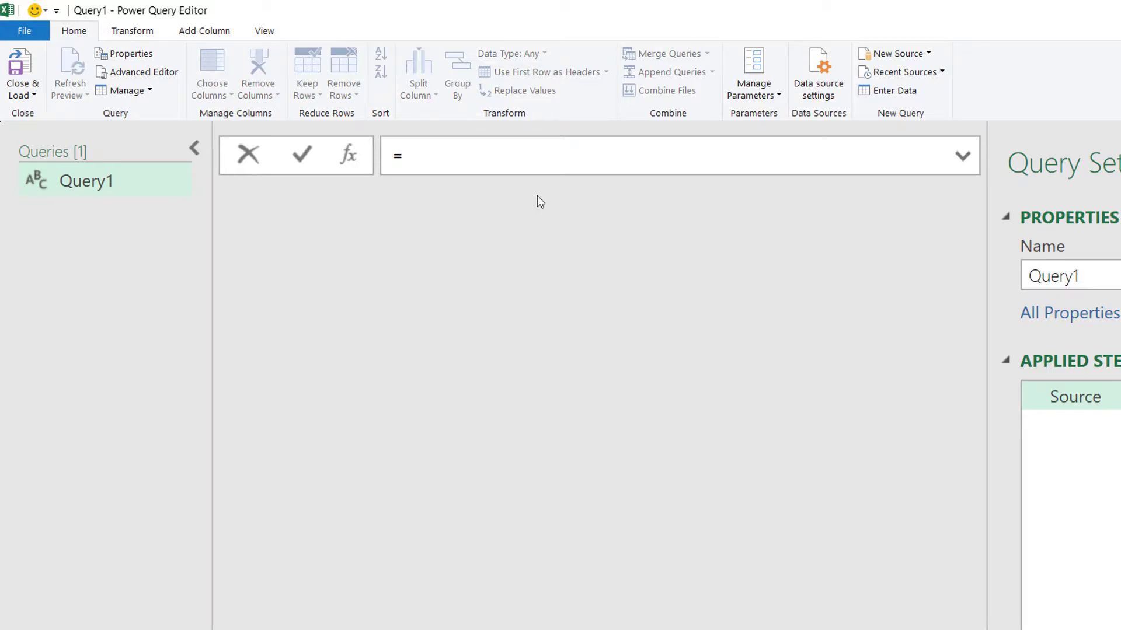
Enter =Excel.CurrentWorkbook() to list the UAE_Data, Egypt_Data, Oman_Data and Kuwait_Data tables.
key("ctrl+minus")
key("ctrl+plus")
key("ctrl+plus")
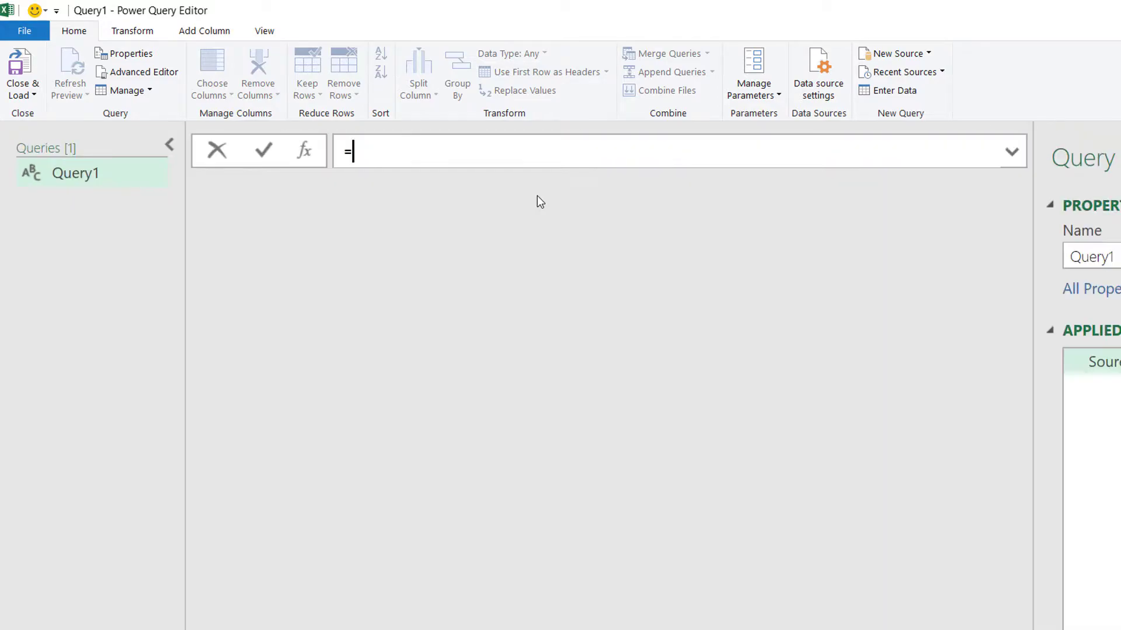
type("Excel")
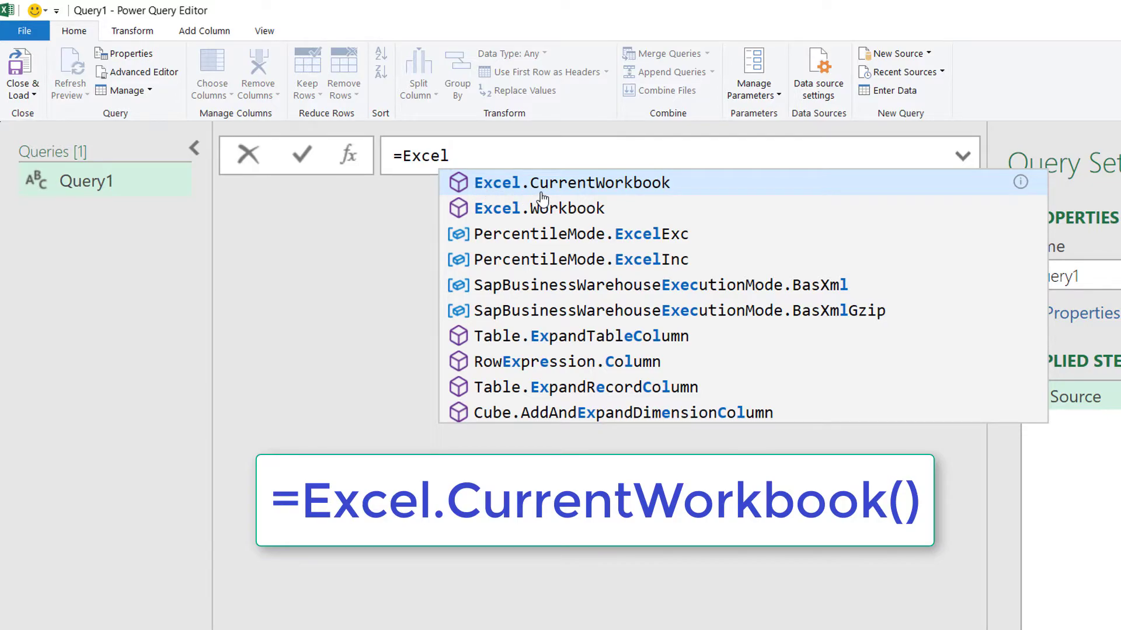
left_click(616, 185)
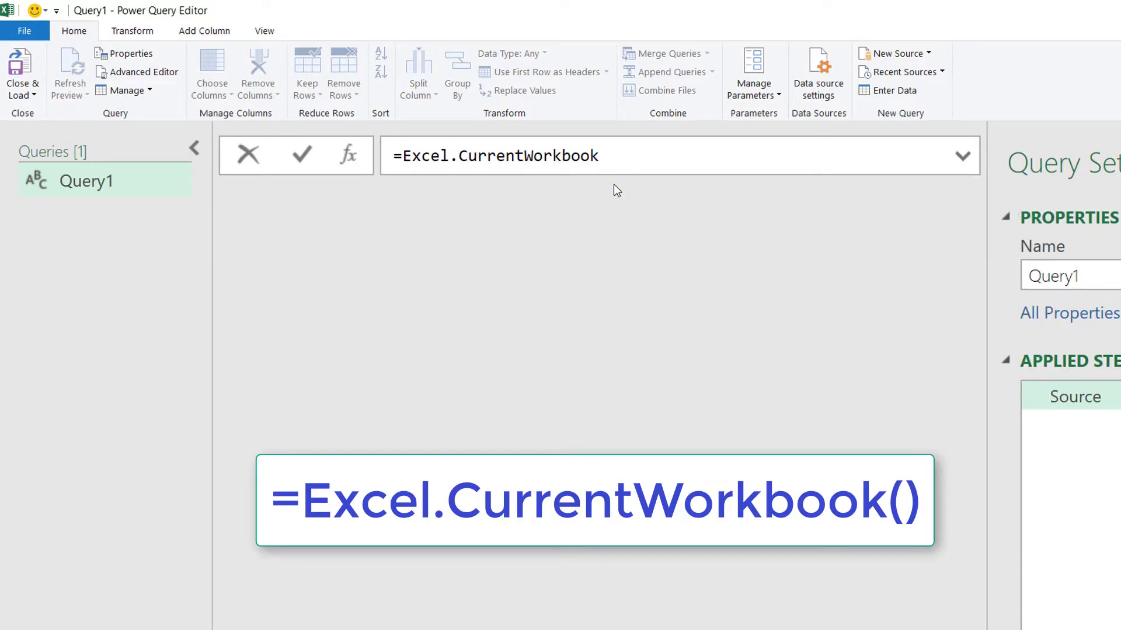
type("(")
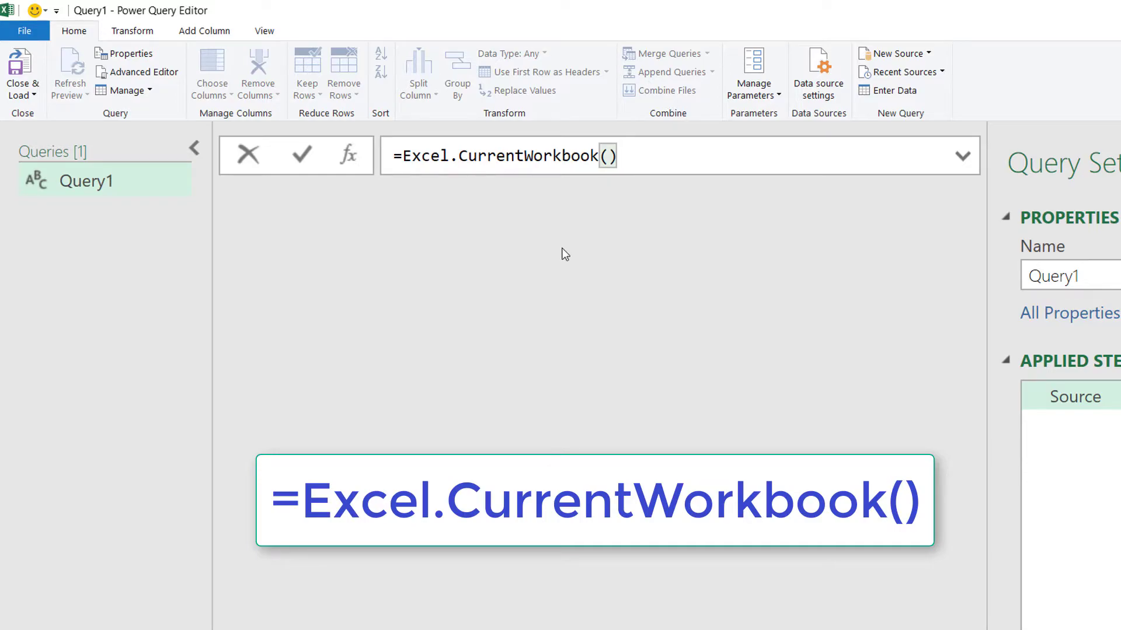
key("Return")
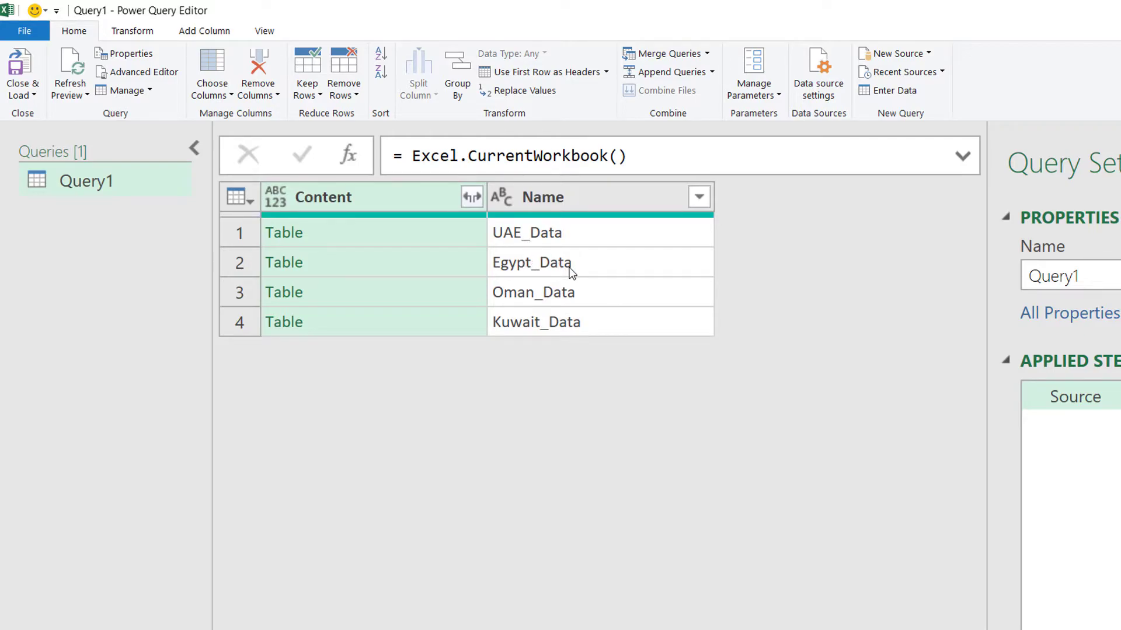
Add an Ends With text filter on the Name column using the value _Data.
left_click(700, 198)
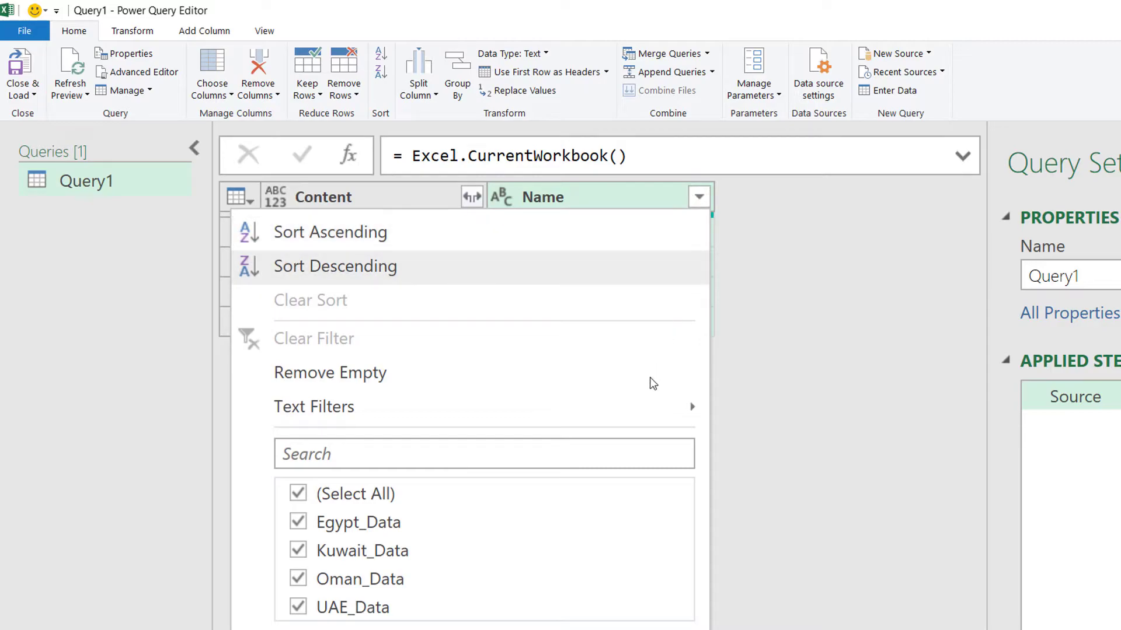
mouse_move(649, 414)
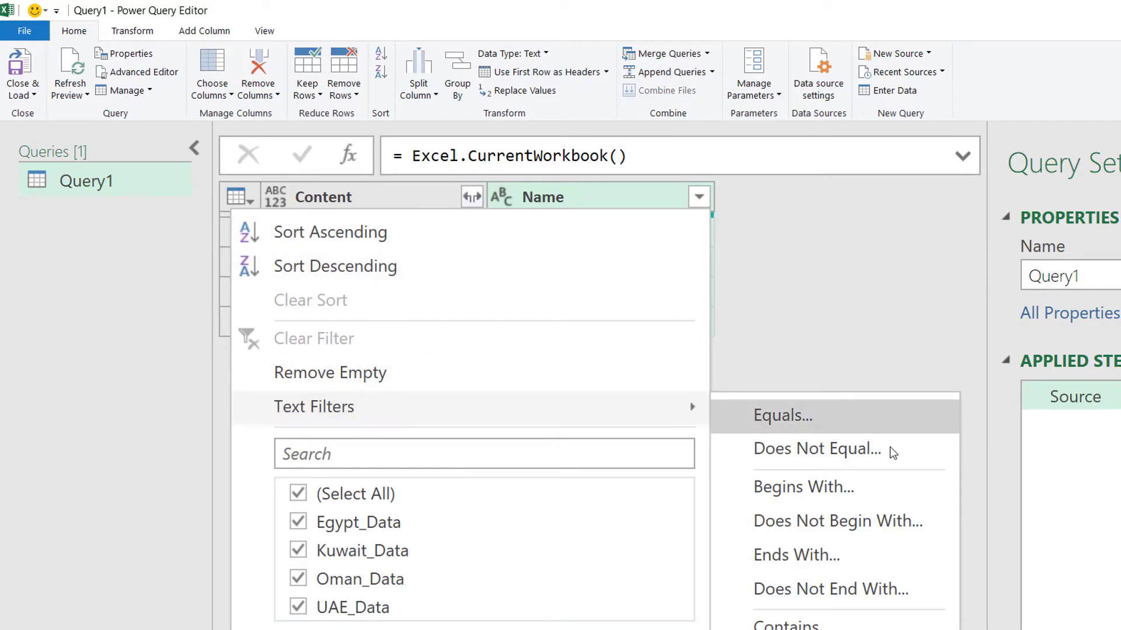
left_click(868, 557)
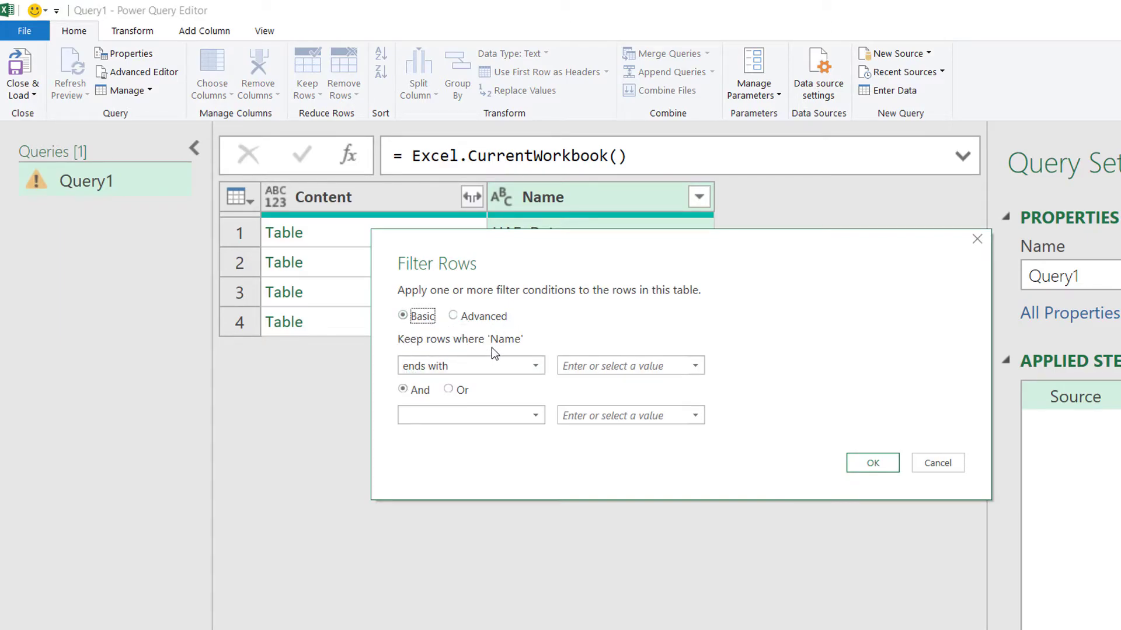
left_click(617, 367)
type("_data")
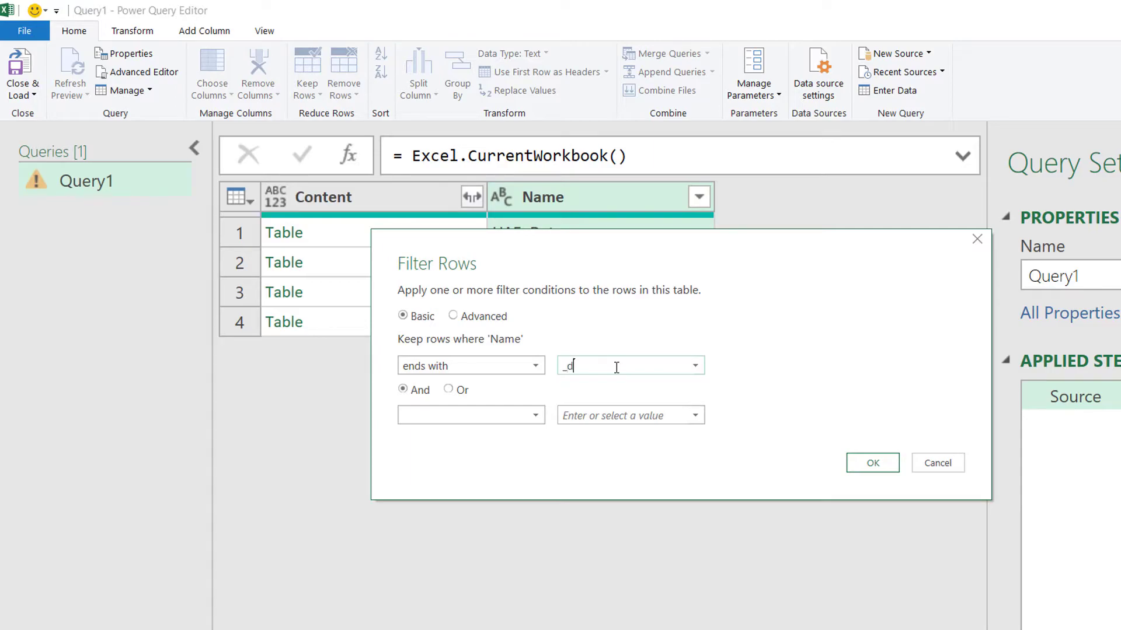
key("BackSpace")
key("BackSpace")
key("BackSpace")
key("BackSpace")
type("Data")
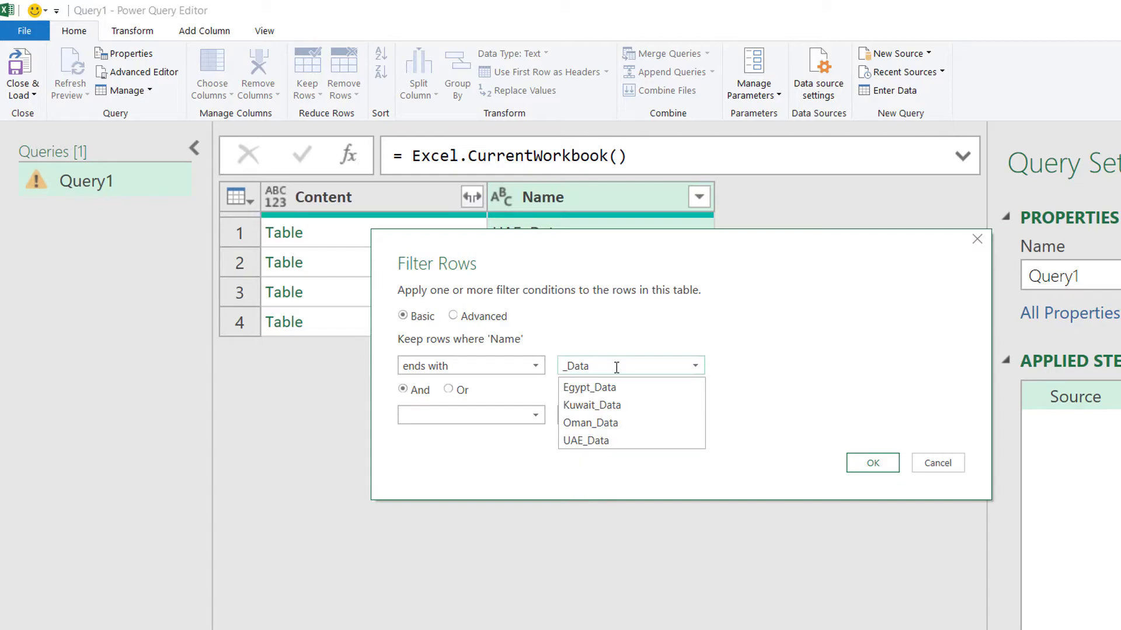
left_click(871, 464)
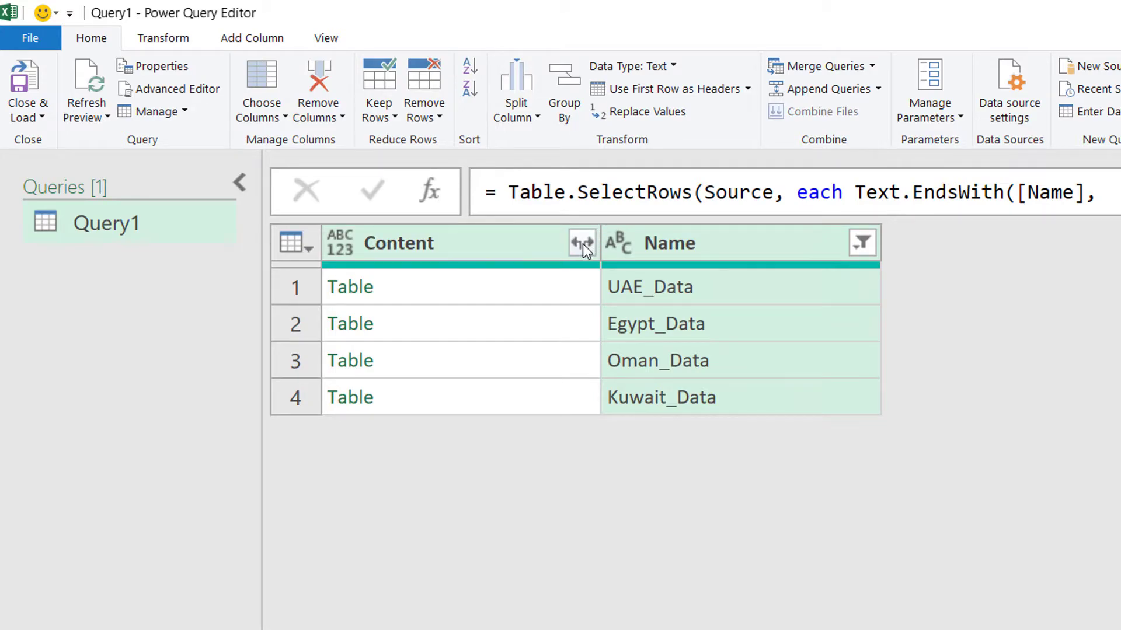
Expand the Content column into its columns with the 'Content' name prefix turned off.
left_click(583, 244)
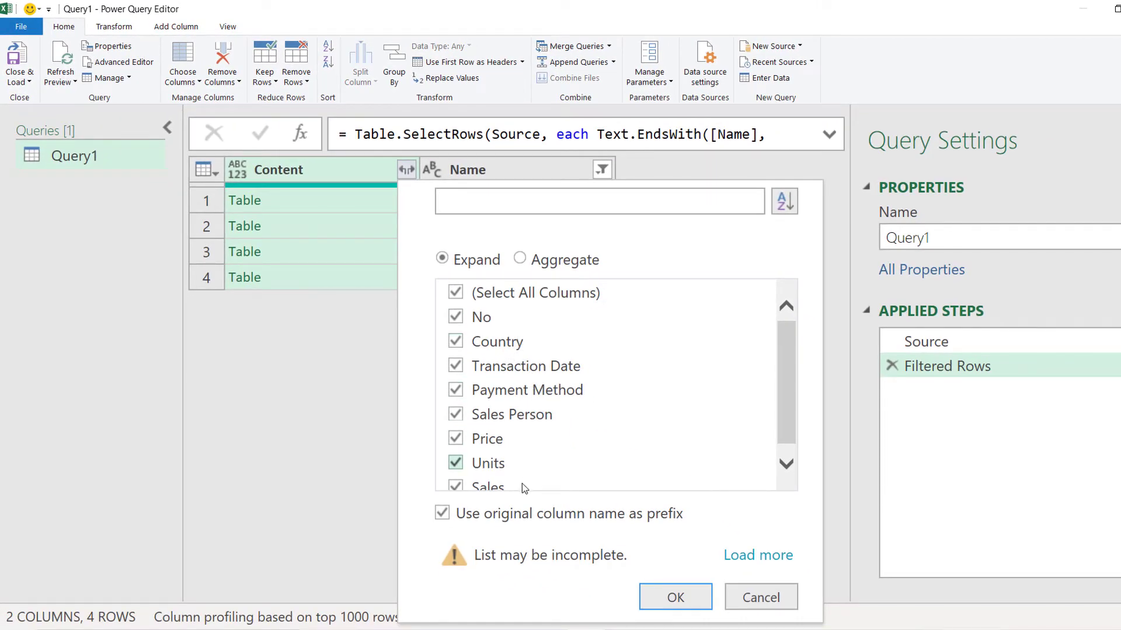
left_click(446, 517)
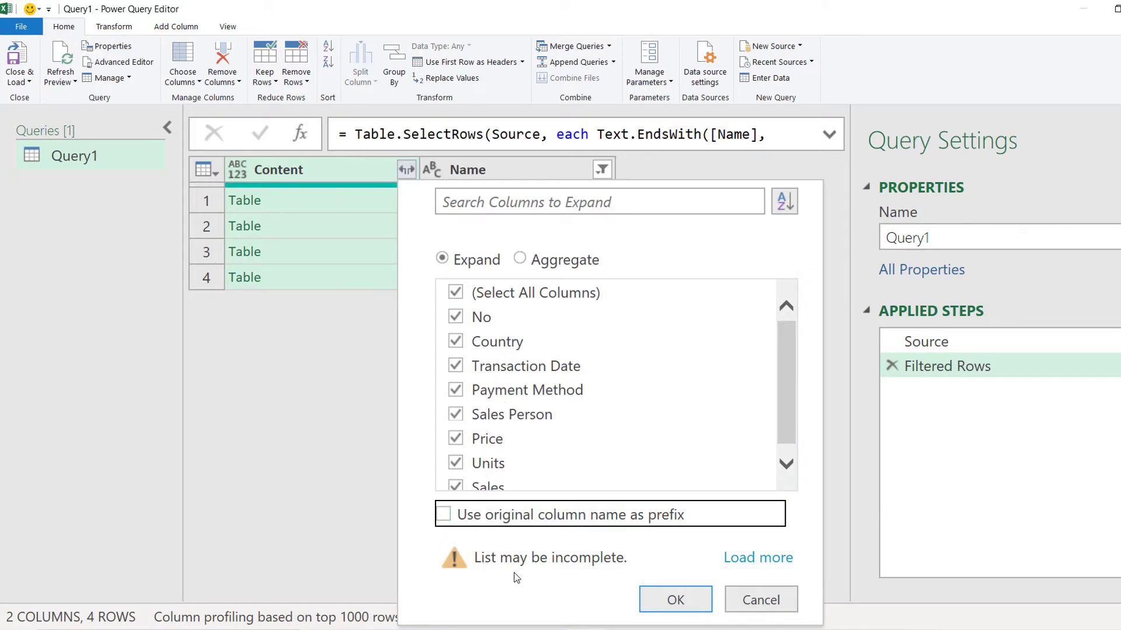
left_click(676, 601)
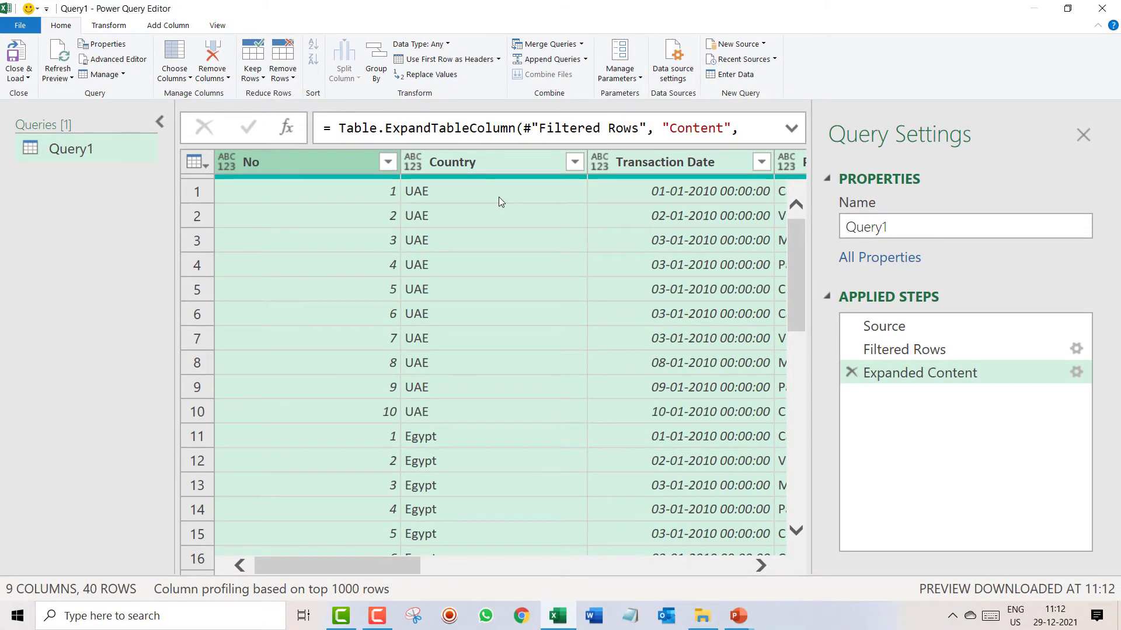
Change the Transaction Date column's data type to Date.
key("ctrl+minus")
key("ctrl+minus")
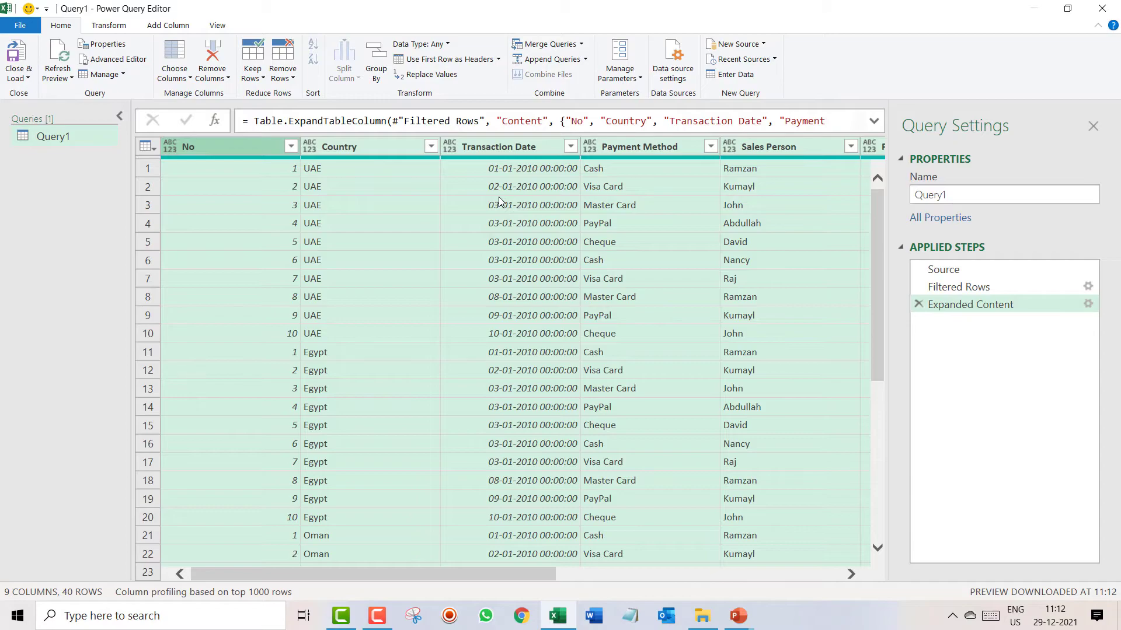
key("ctrl+minus")
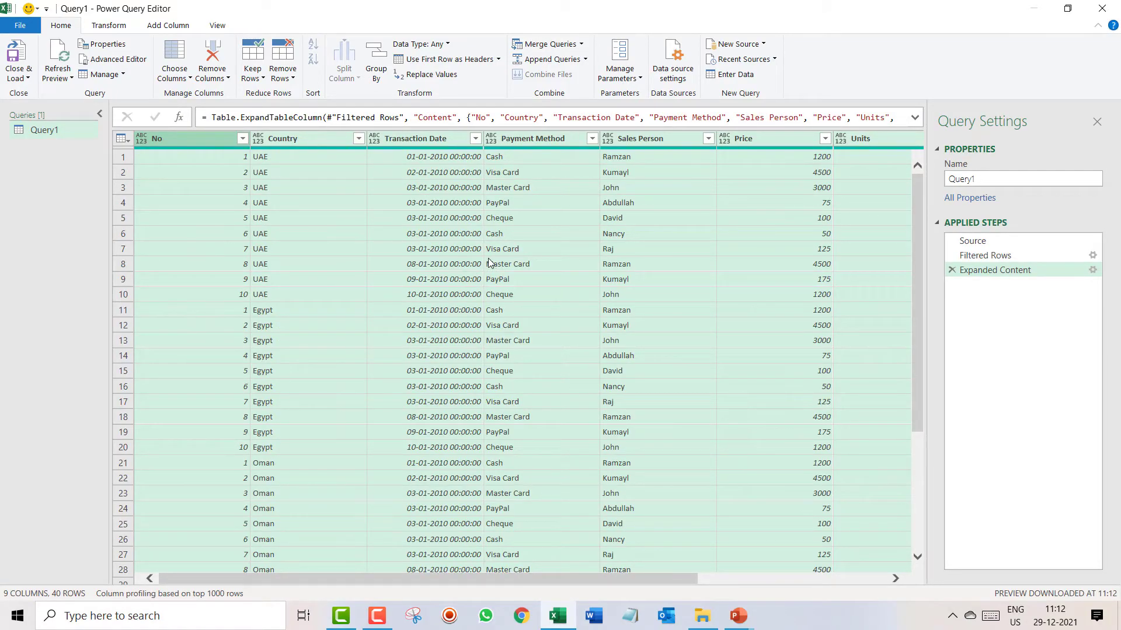
key("ctrl+plus")
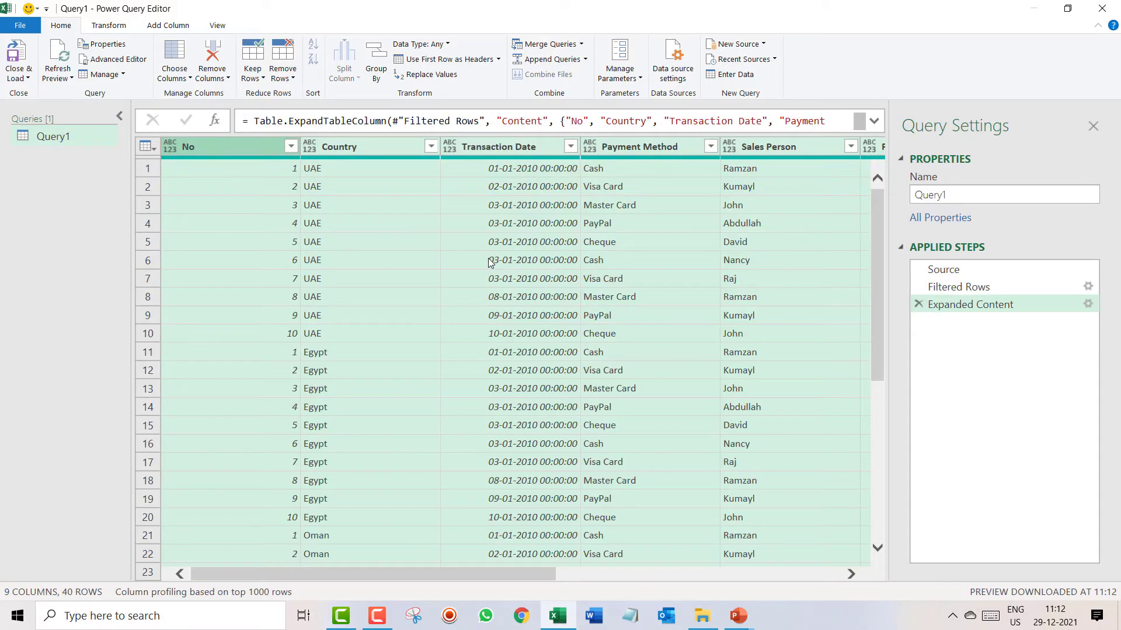
key("ctrl+plus")
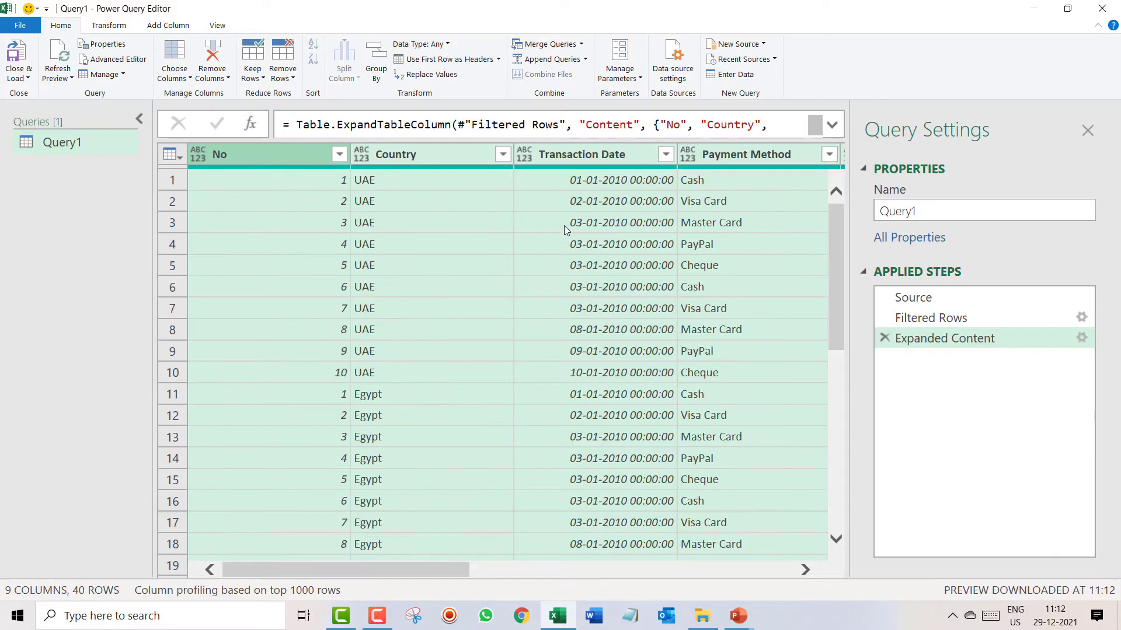
left_click(593, 152)
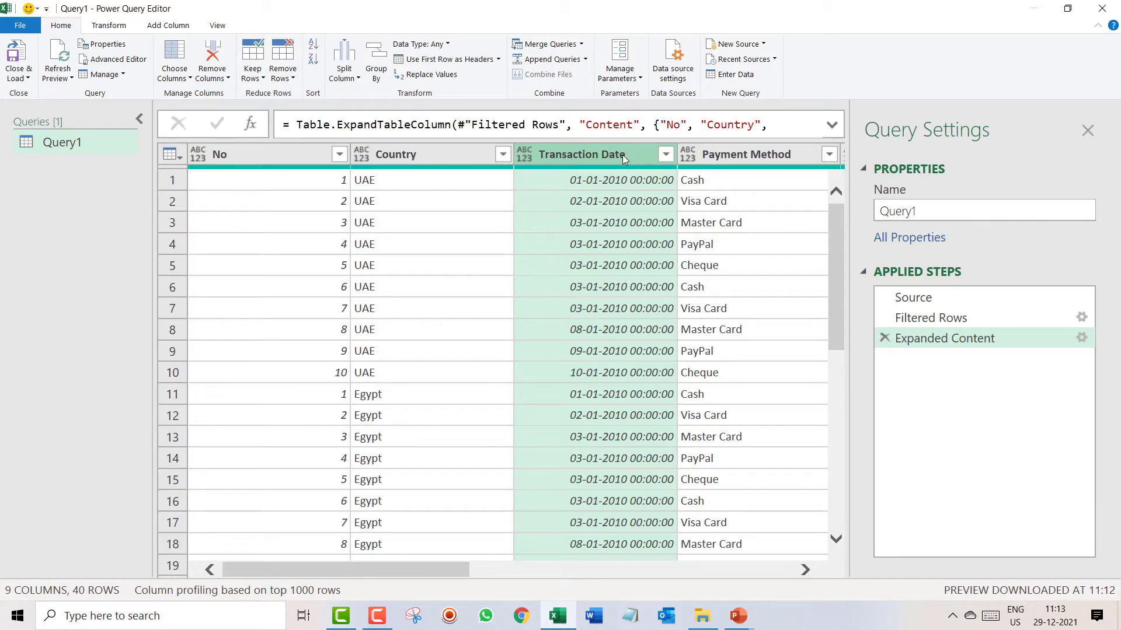
left_click(112, 27)
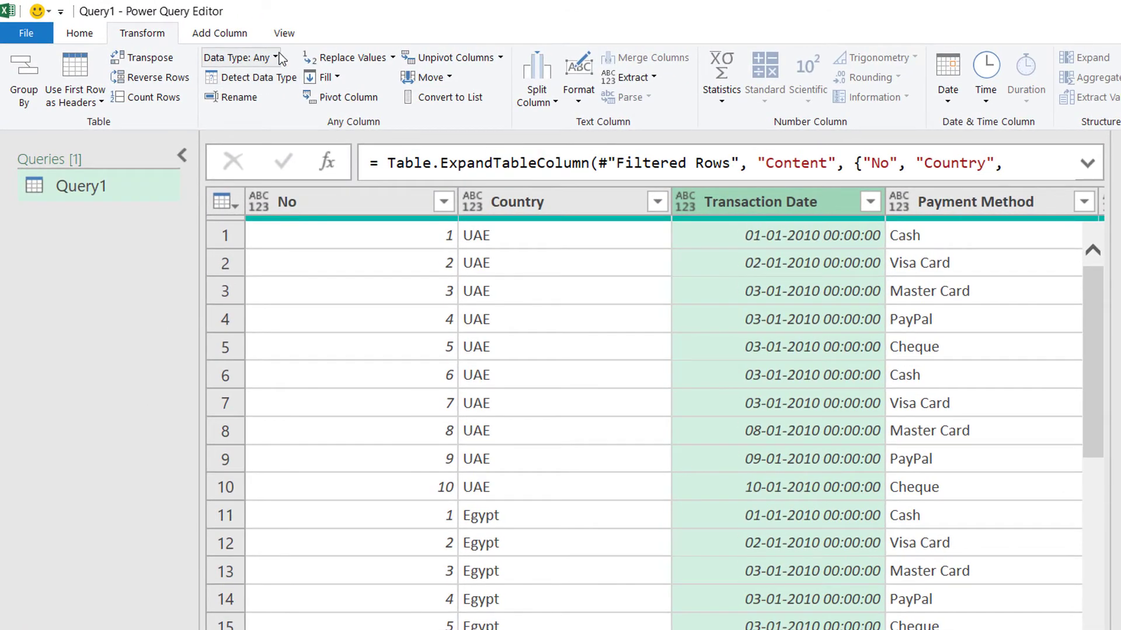
left_click(246, 52)
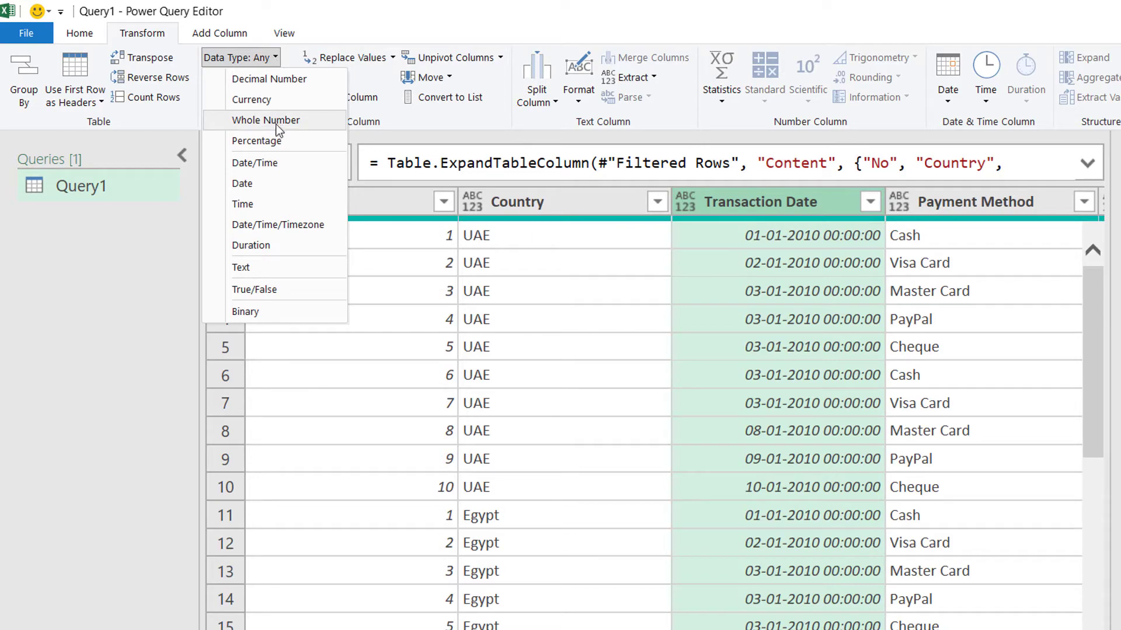
left_click(280, 187)
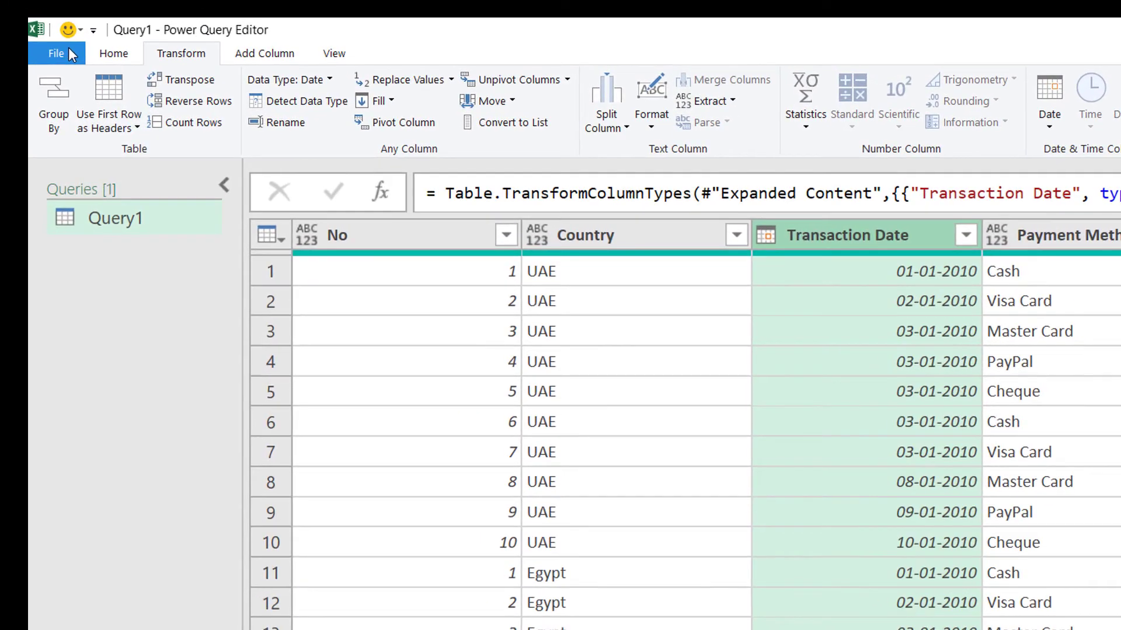
Close & Load the combined query so its 40 rows land on a new Query1 sheet.
left_click(28, 24)
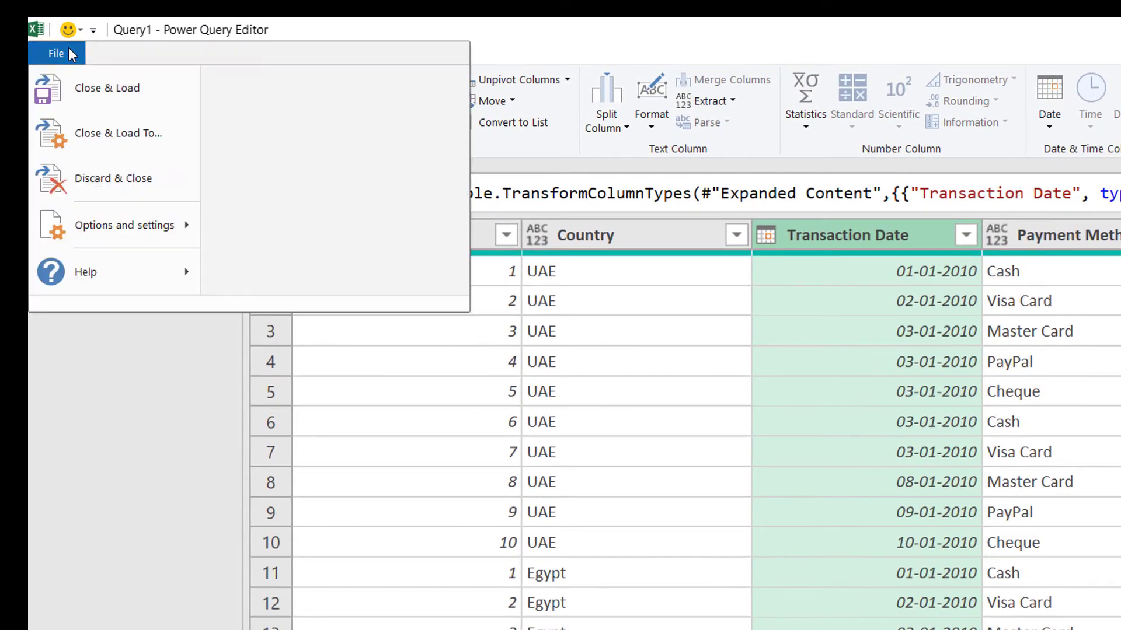
left_click(165, 94)
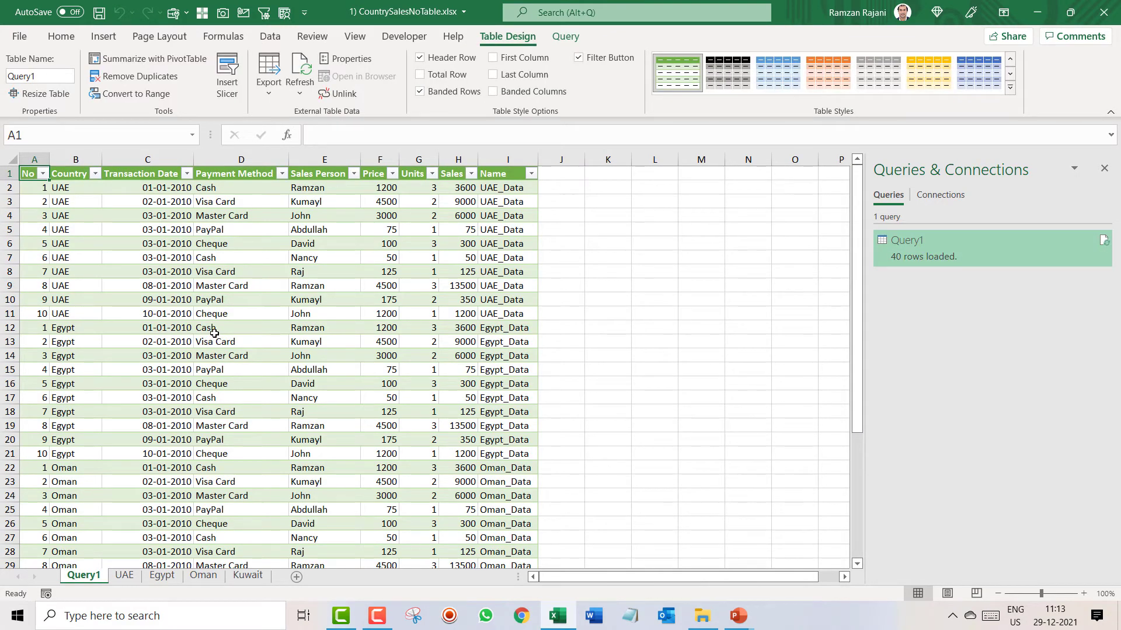
scroll(329, 290, "up", 2)
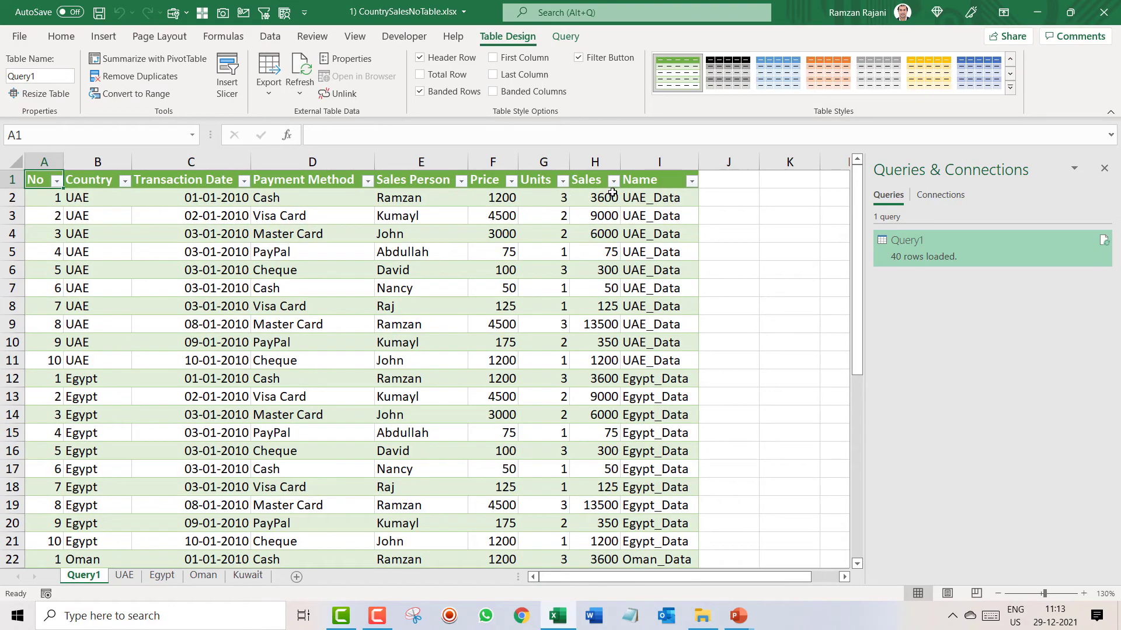
Delete Name column I from the Query1 table, then check the UAE sheet and return.
left_click(657, 161)
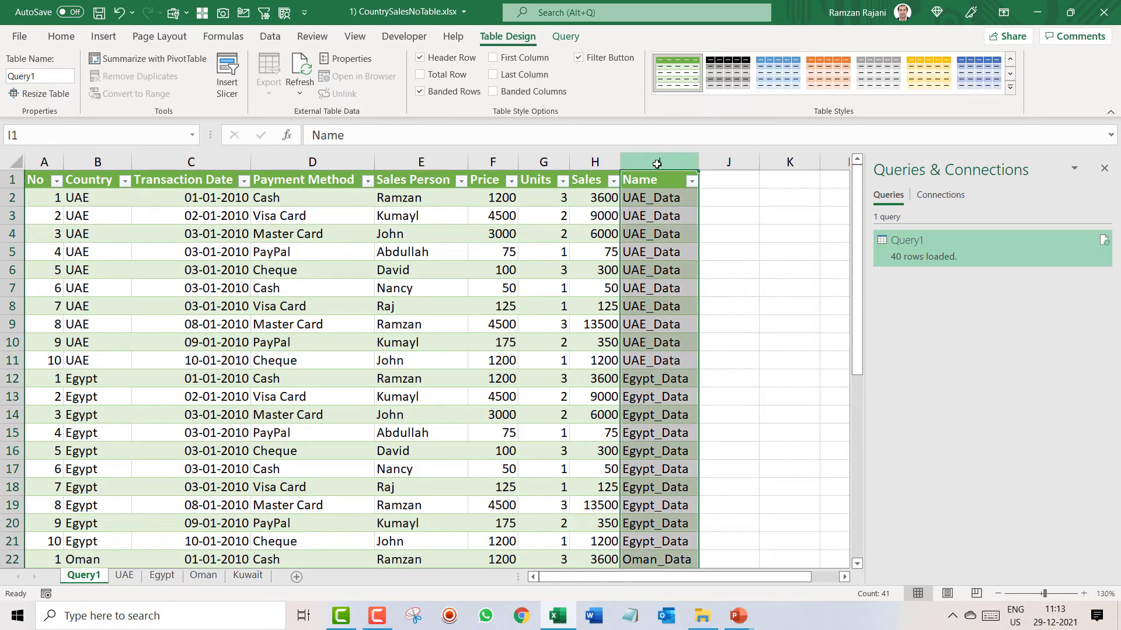
key("ctrl+minus")
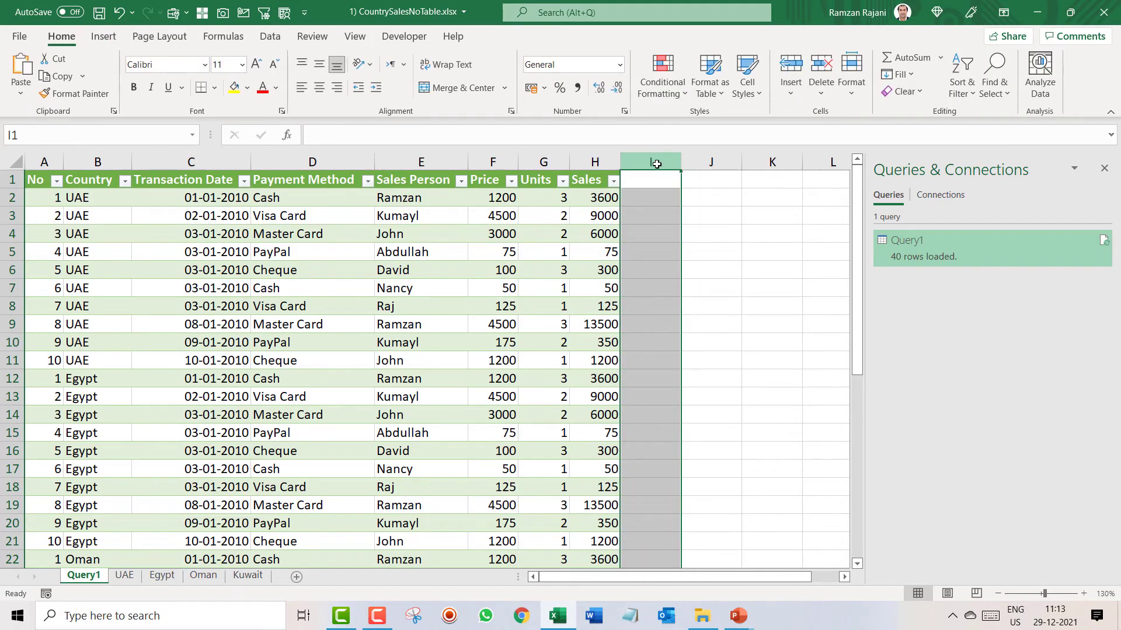
left_click(404, 232)
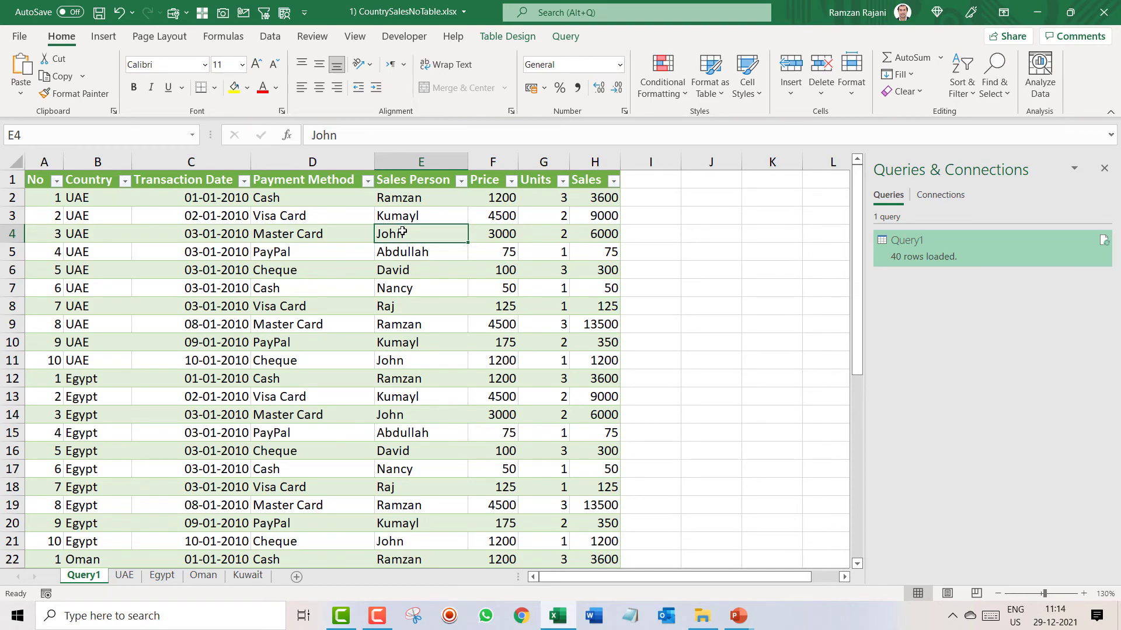
key("ctrl+Page_Down")
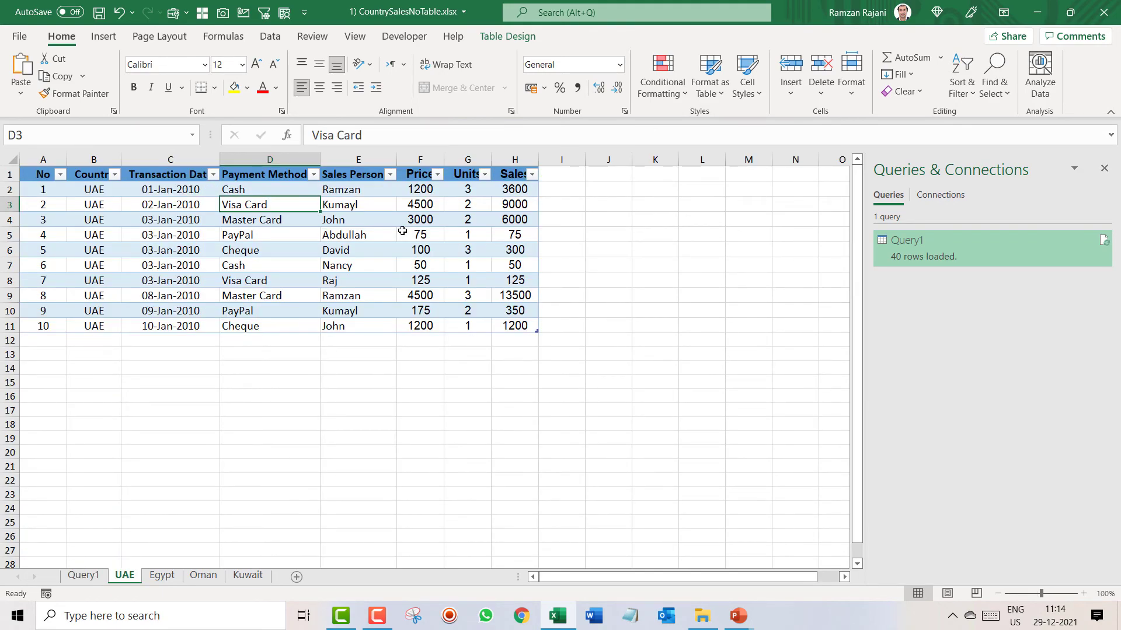
left_click(83, 576)
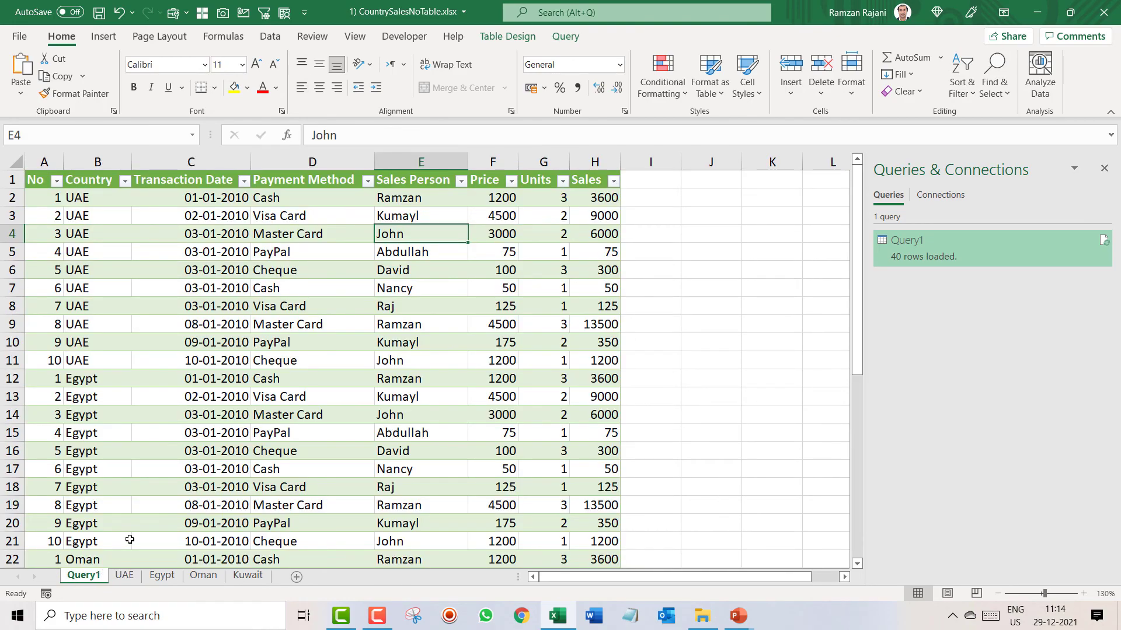